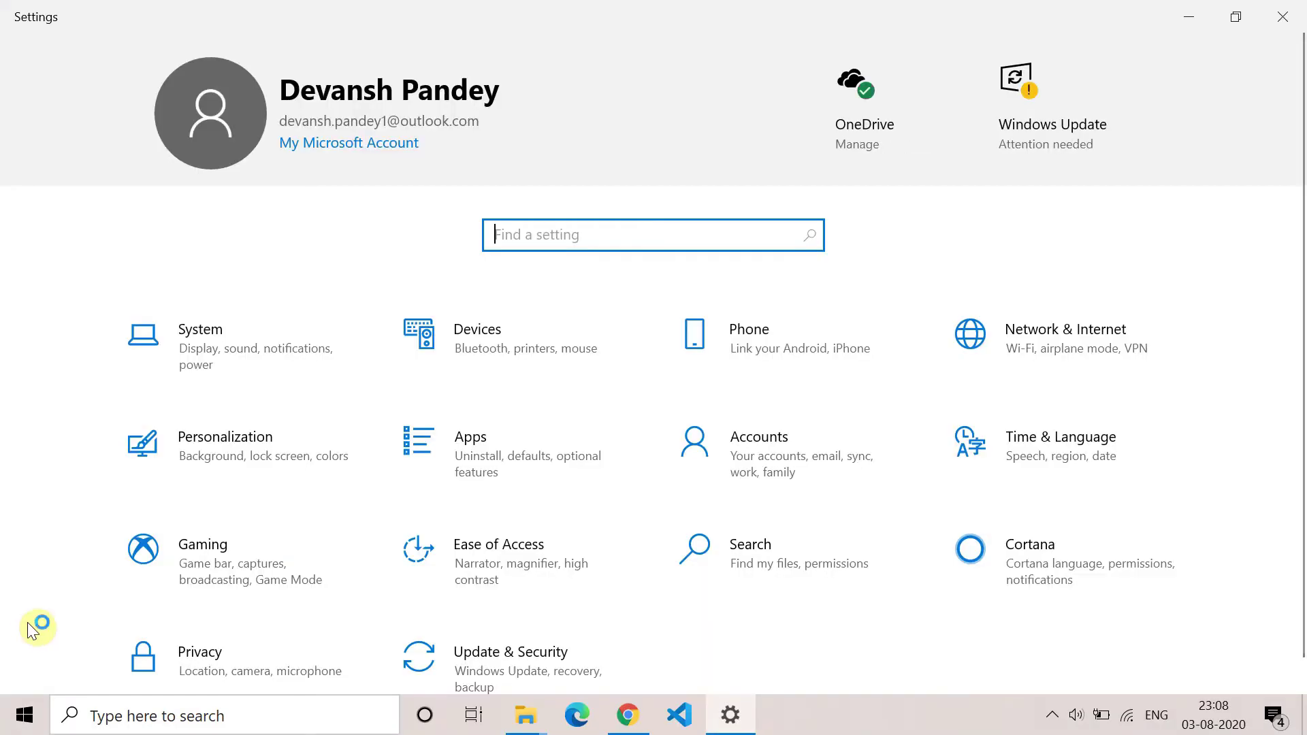
Run the Playing Audio troubleshooter from the Troubleshoot page of the Update & Security settings.
scroll(743, 512, "down", 2)
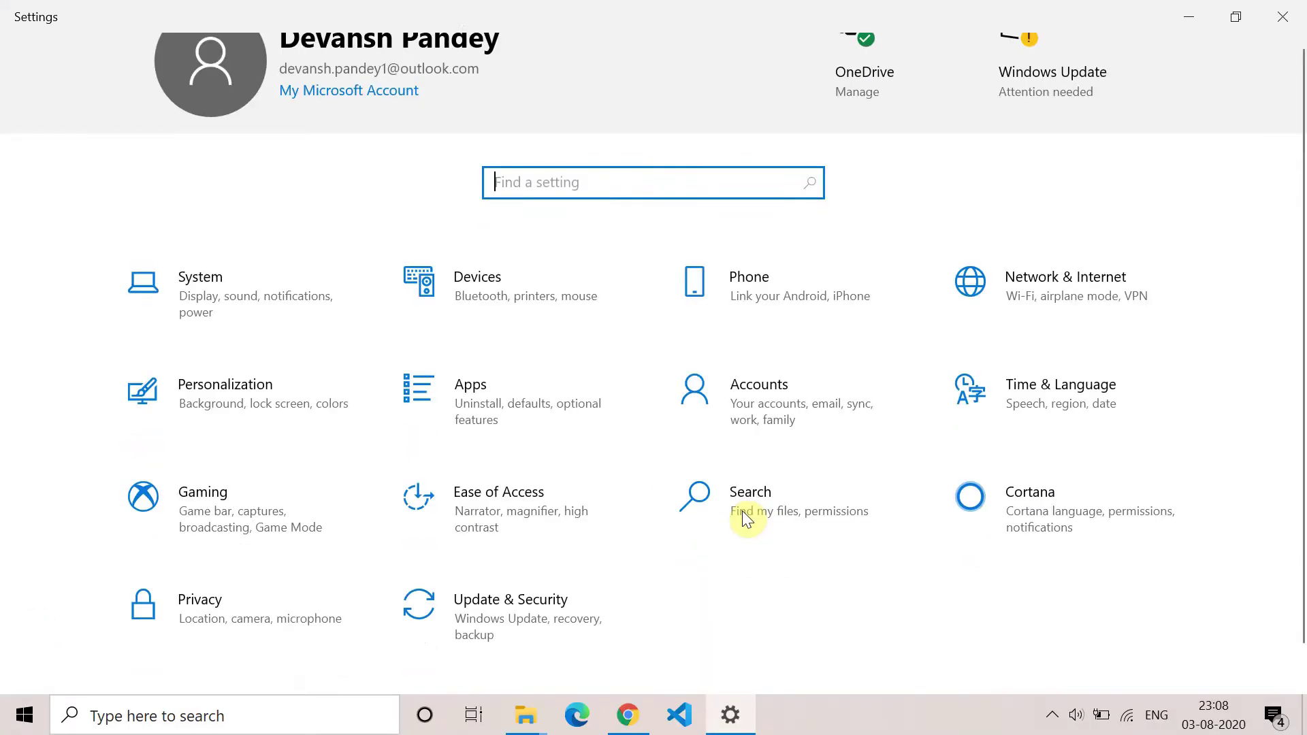
left_click(555, 628)
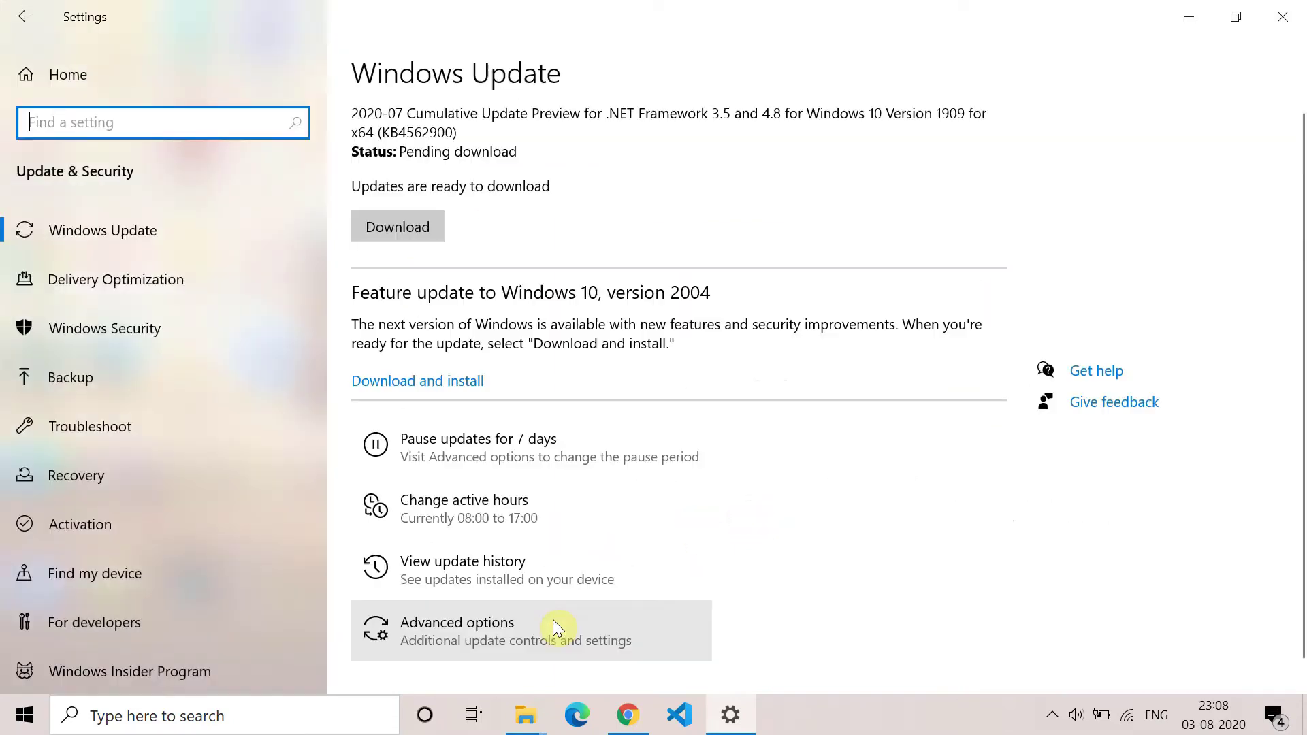
left_click(143, 428)
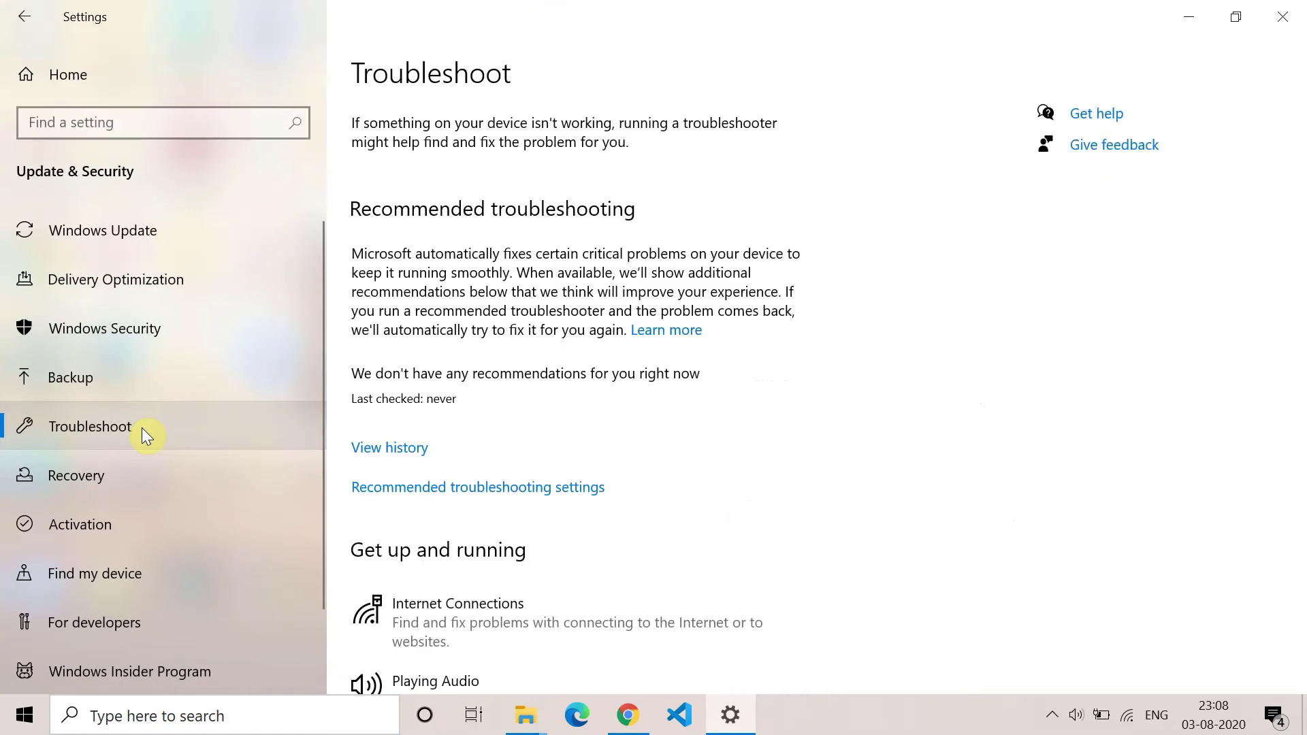
scroll(716, 396, "down", 3)
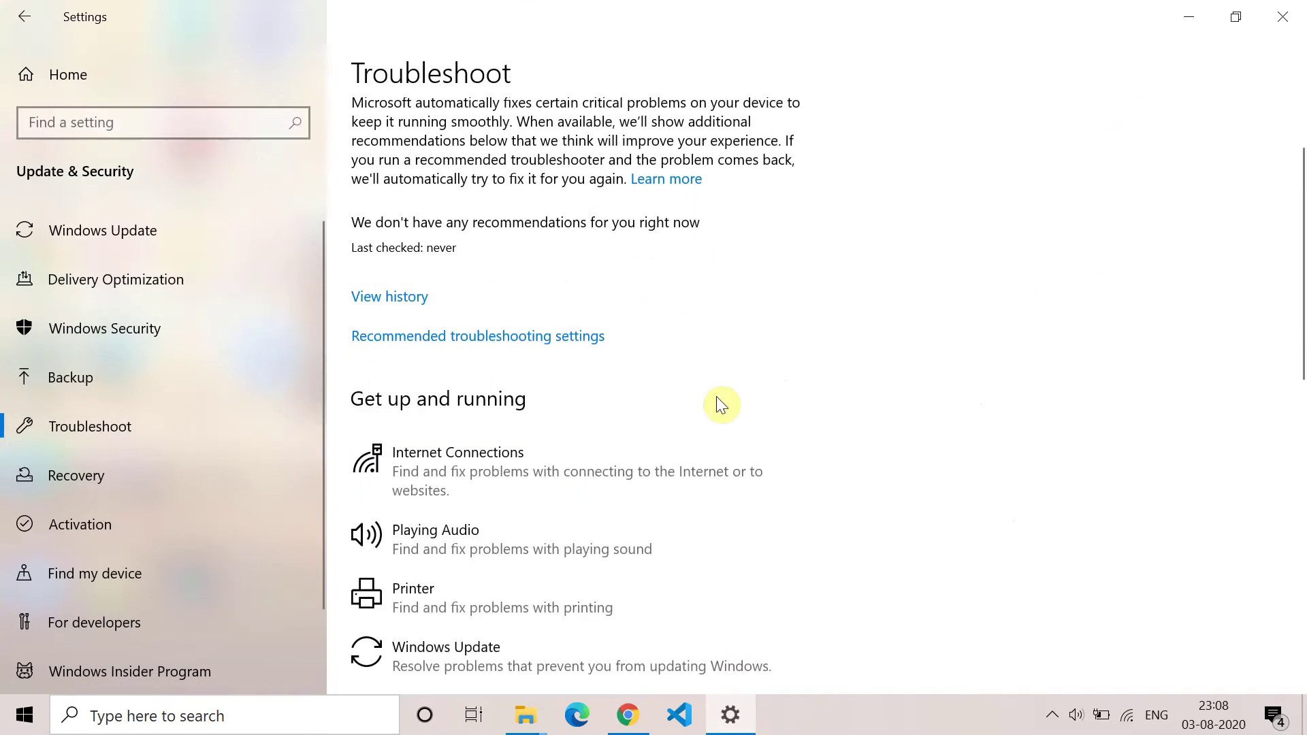
left_click(501, 552)
scroll(678, 501, "down", 2)
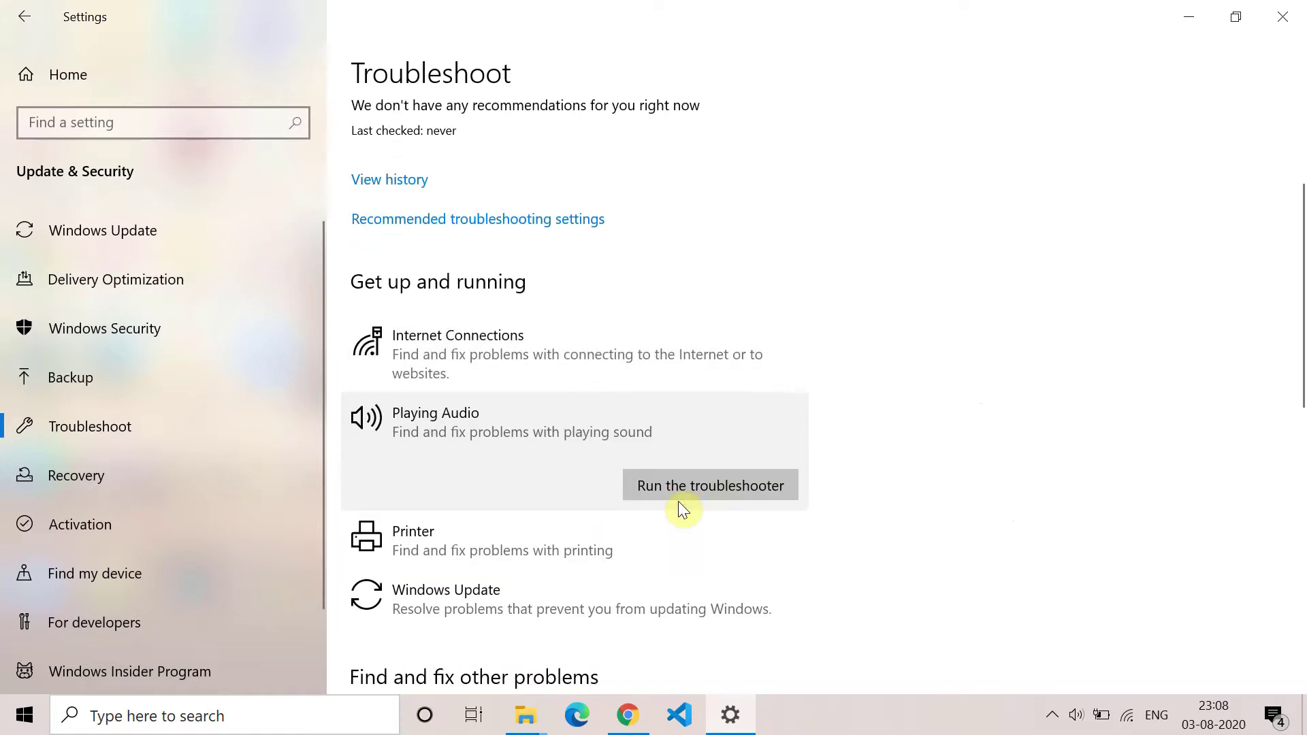
left_click(722, 484)
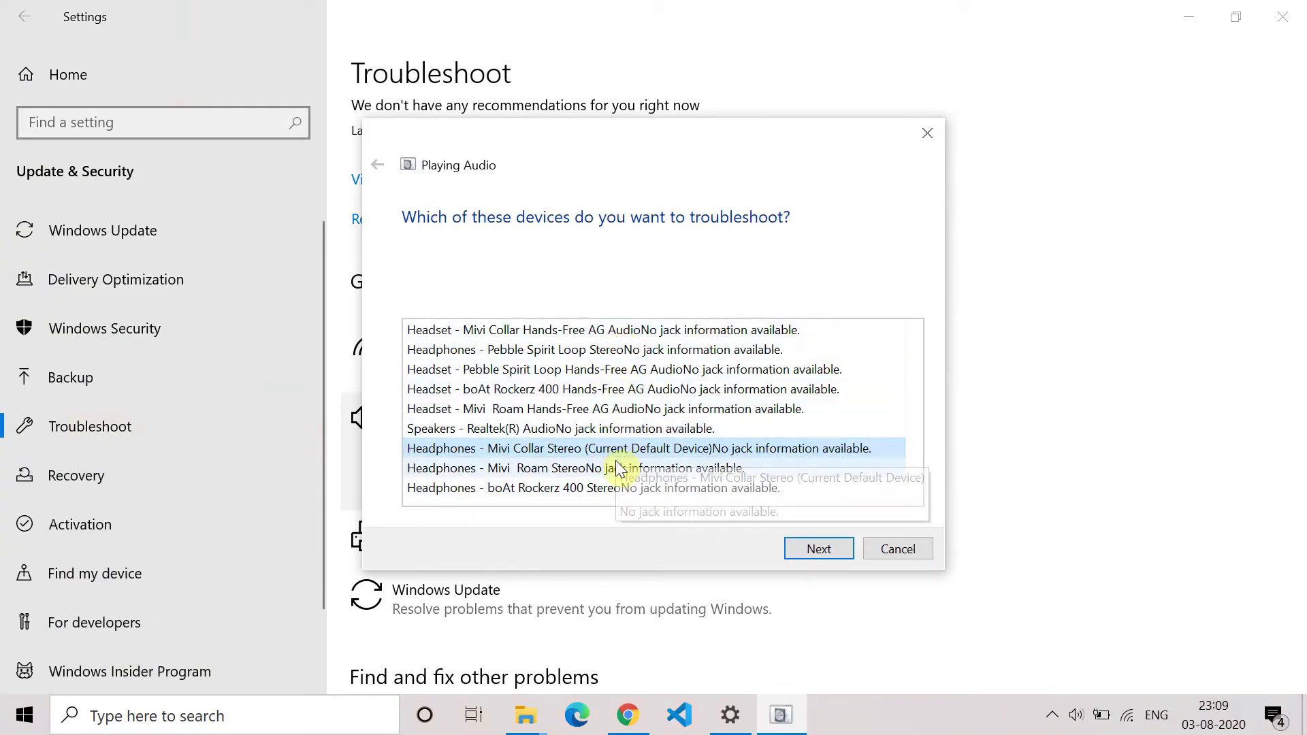
Troubleshoot the Speakers - Realtek(R) Audio device and choose to open its audio enhancements.
left_click(712, 414)
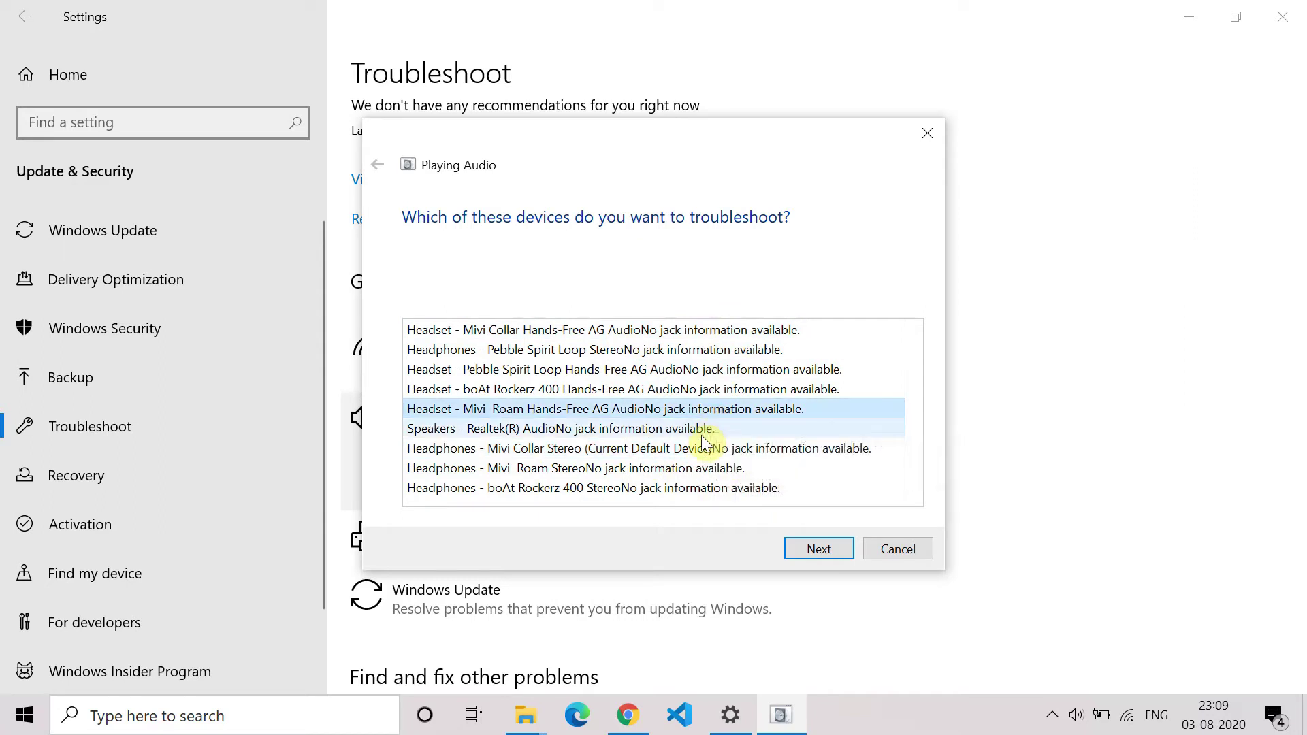
left_click(704, 427)
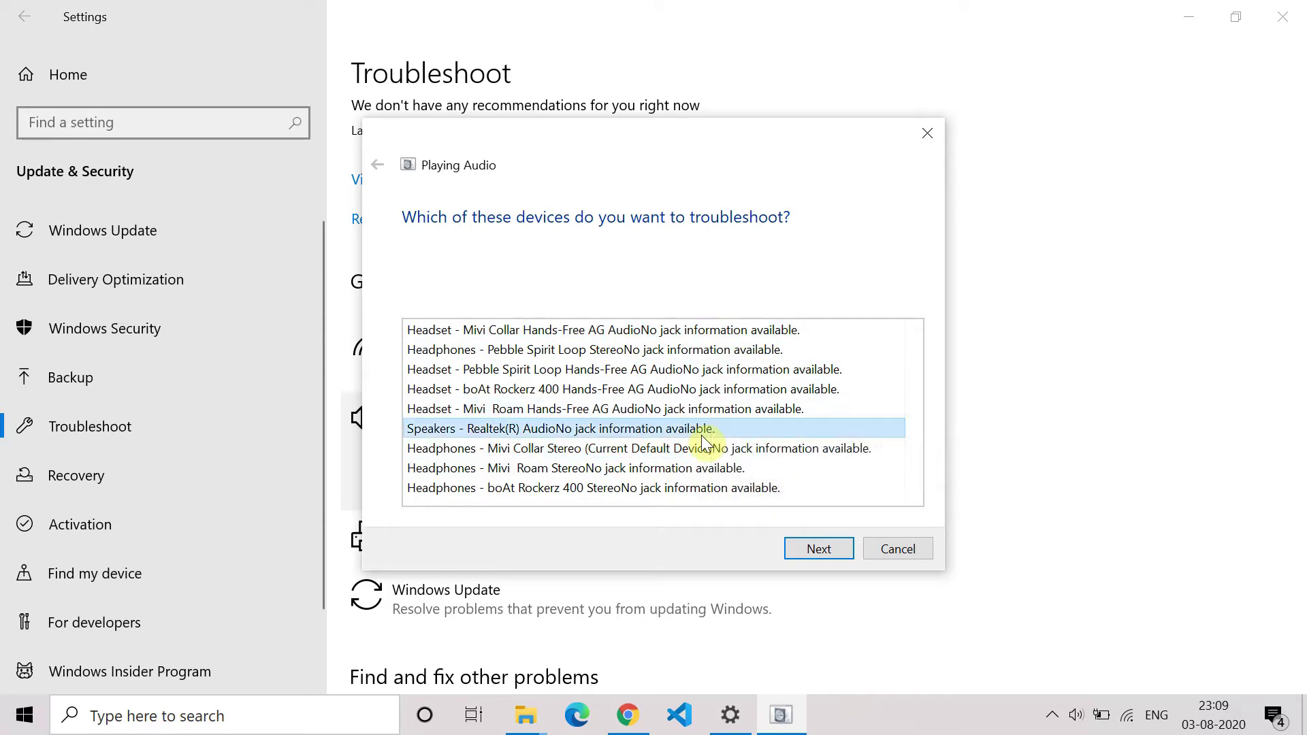
left_click(823, 557)
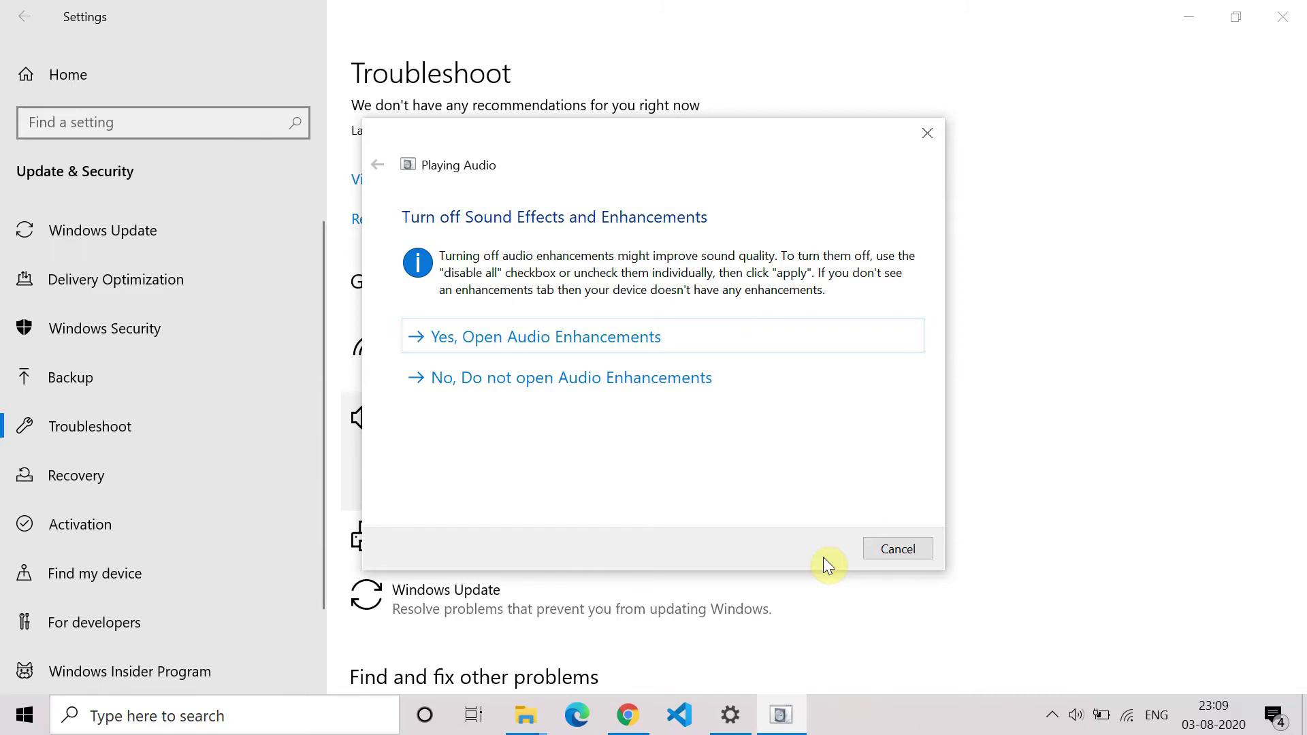
left_click(537, 338)
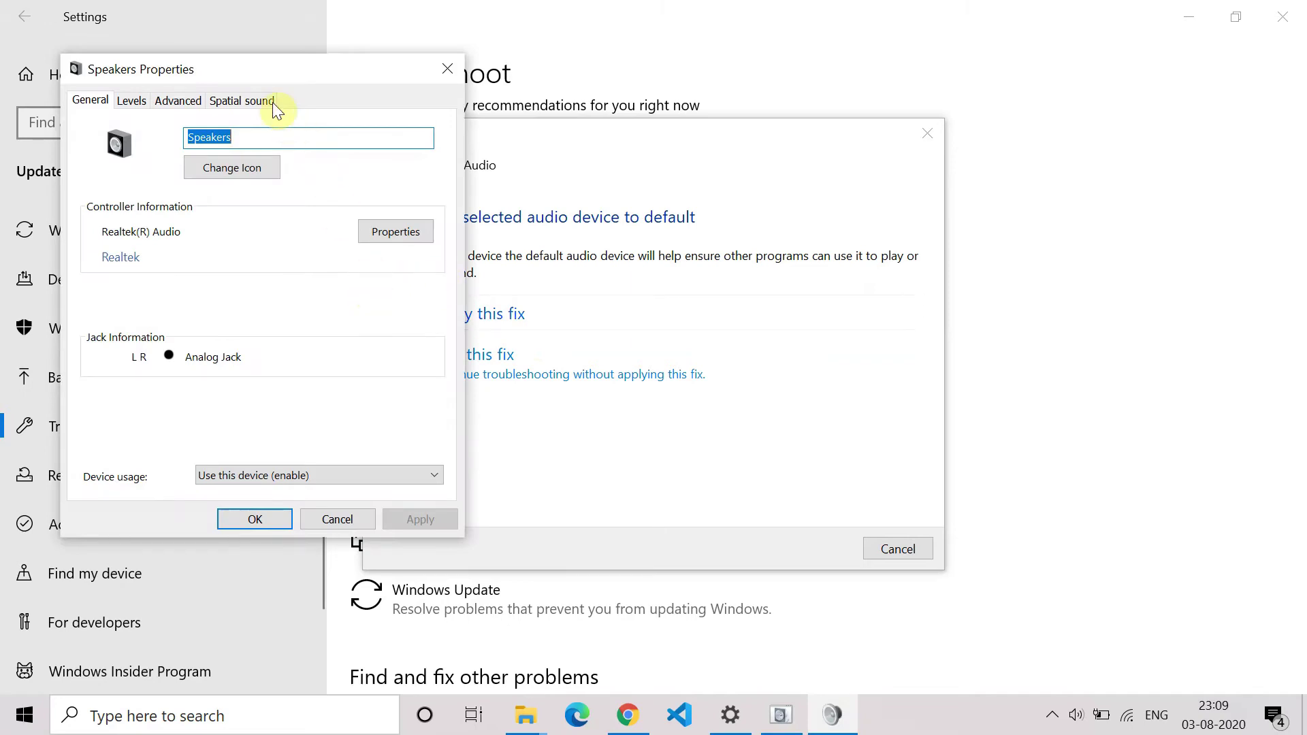
Move the Speakers Properties dialog clear of the troubleshooter and check the speakers' output level and general properties.
left_click_drag(274, 75, 1007, 304)
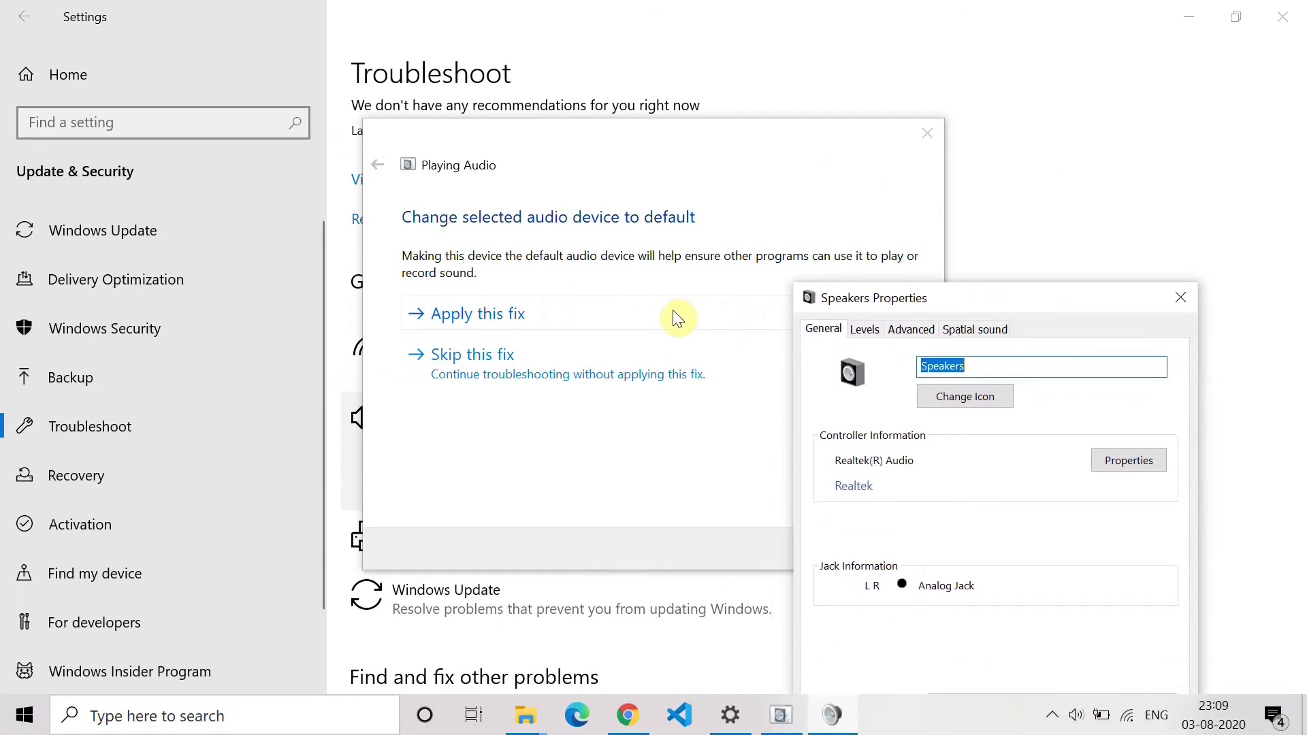
left_click(874, 337)
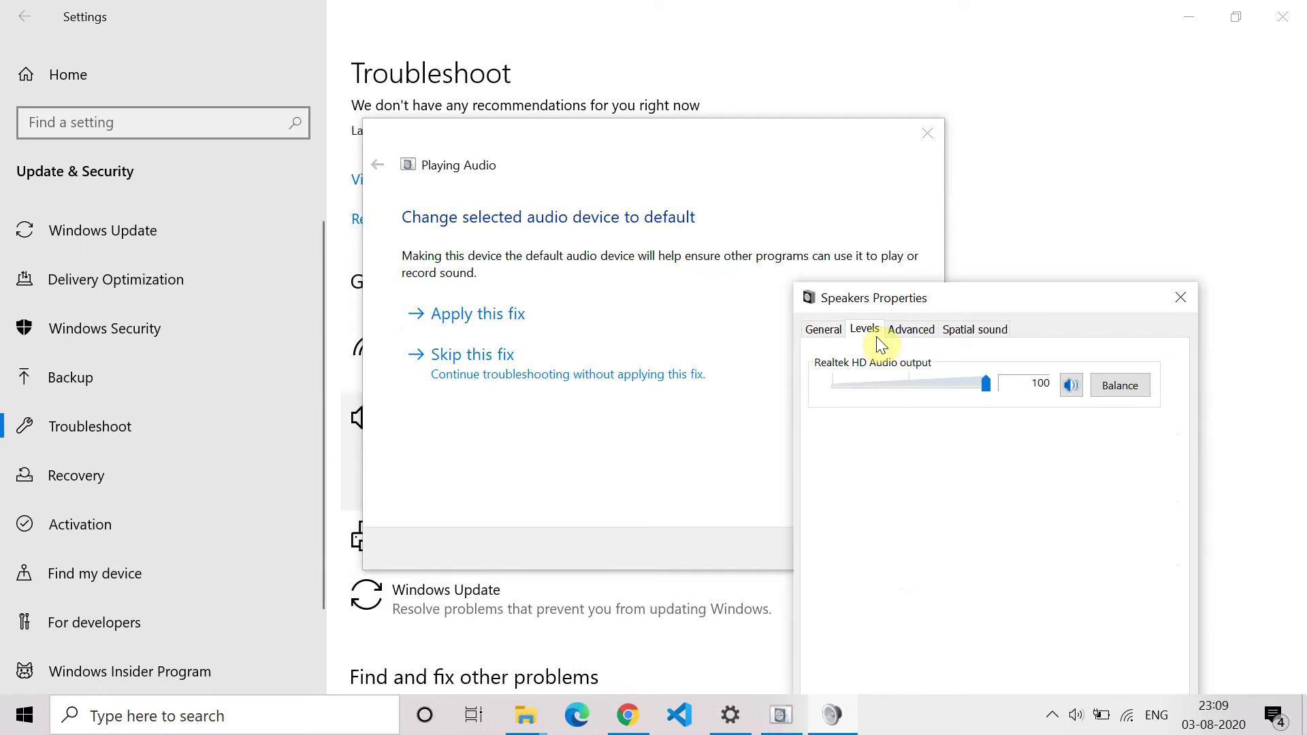
left_click(837, 334)
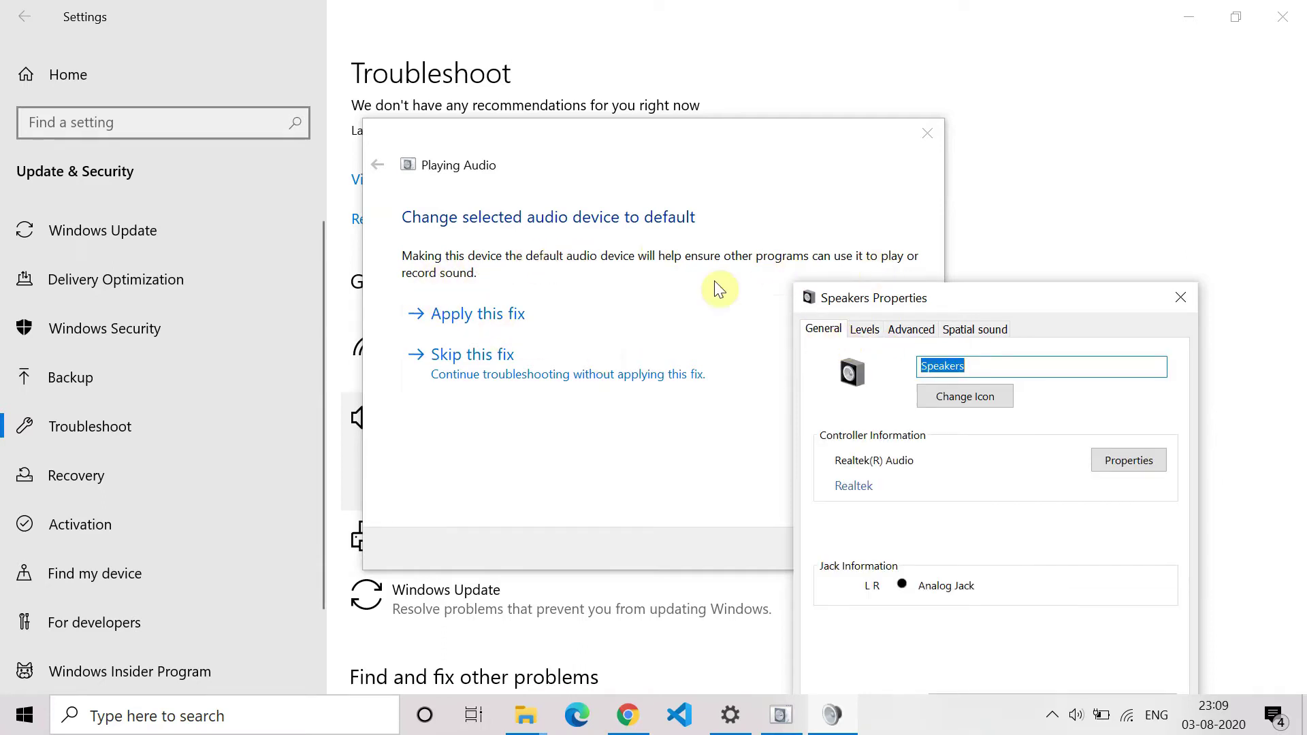
Apply the fix that makes the selected audio device the default and close the troubleshooter.
left_click(490, 317)
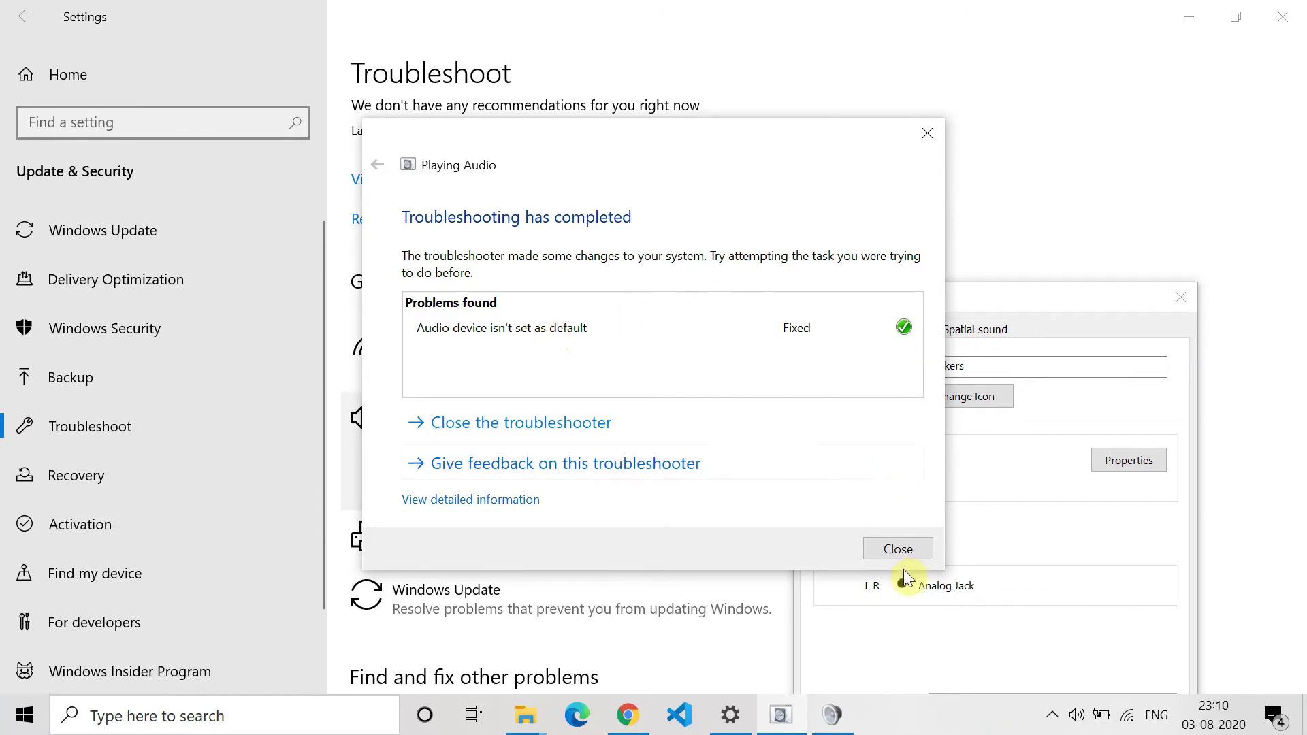
left_click(900, 549)
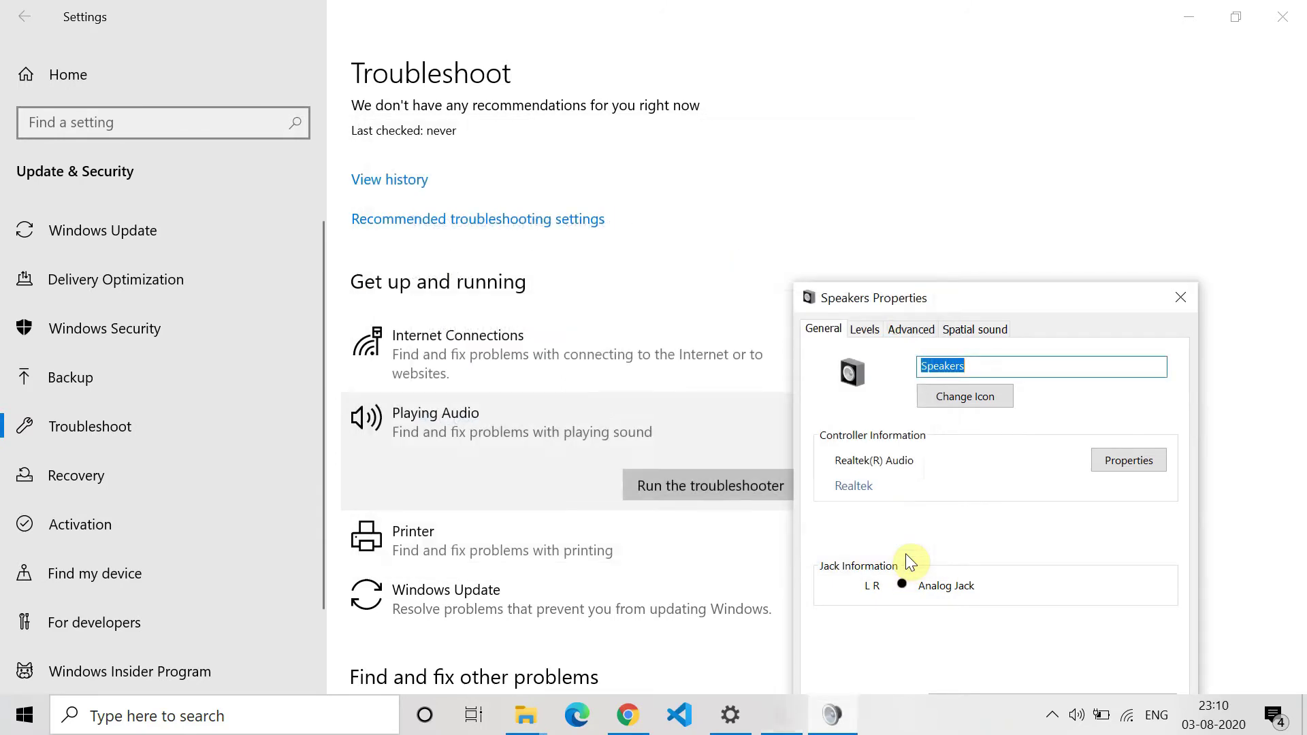
left_click(1054, 712)
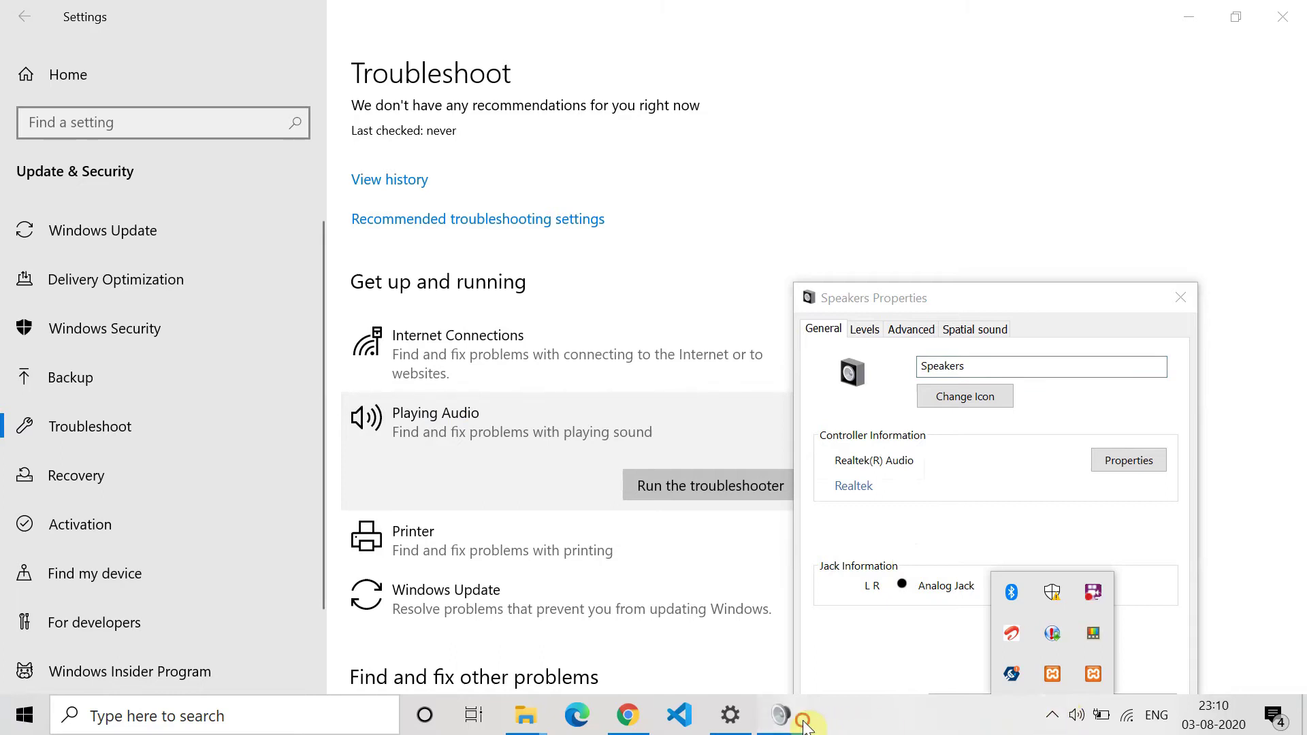
left_click(800, 721)
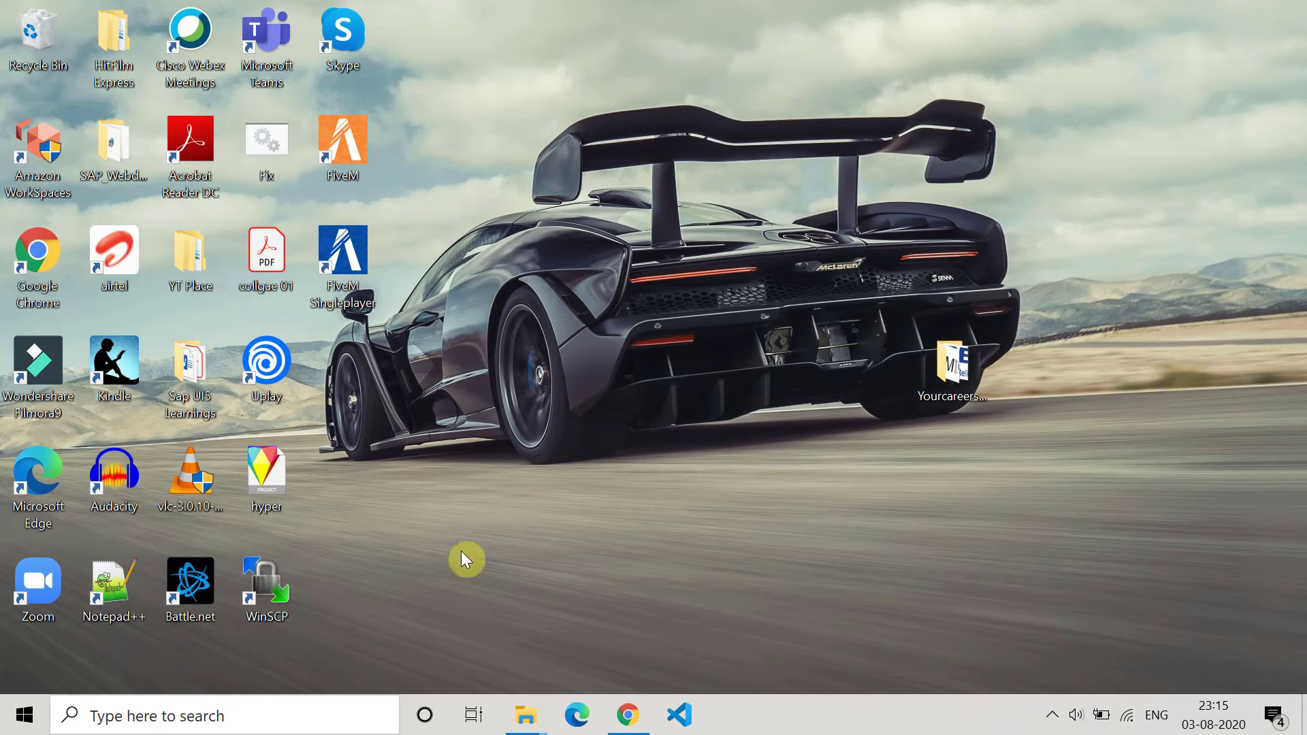
Find and open Control Panel, and open the Sound settings under Hardware and Sound.
left_click(255, 699)
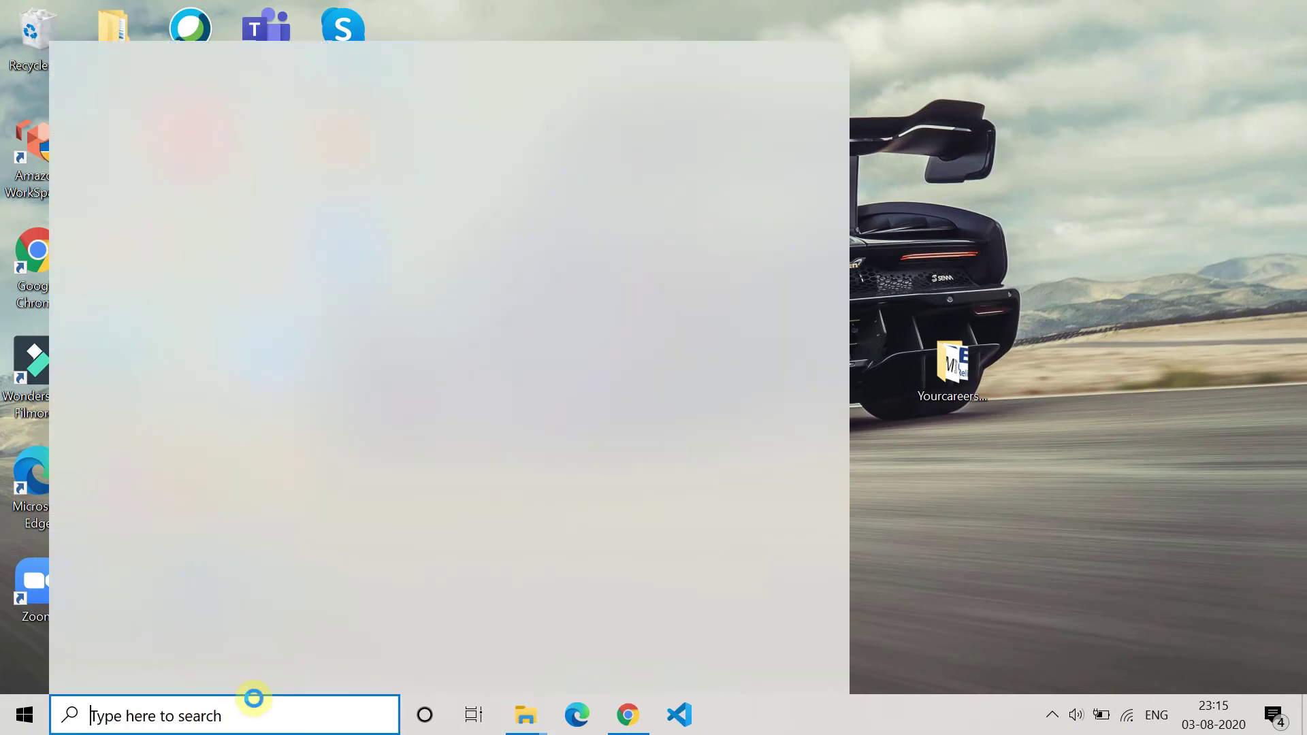
type("cony")
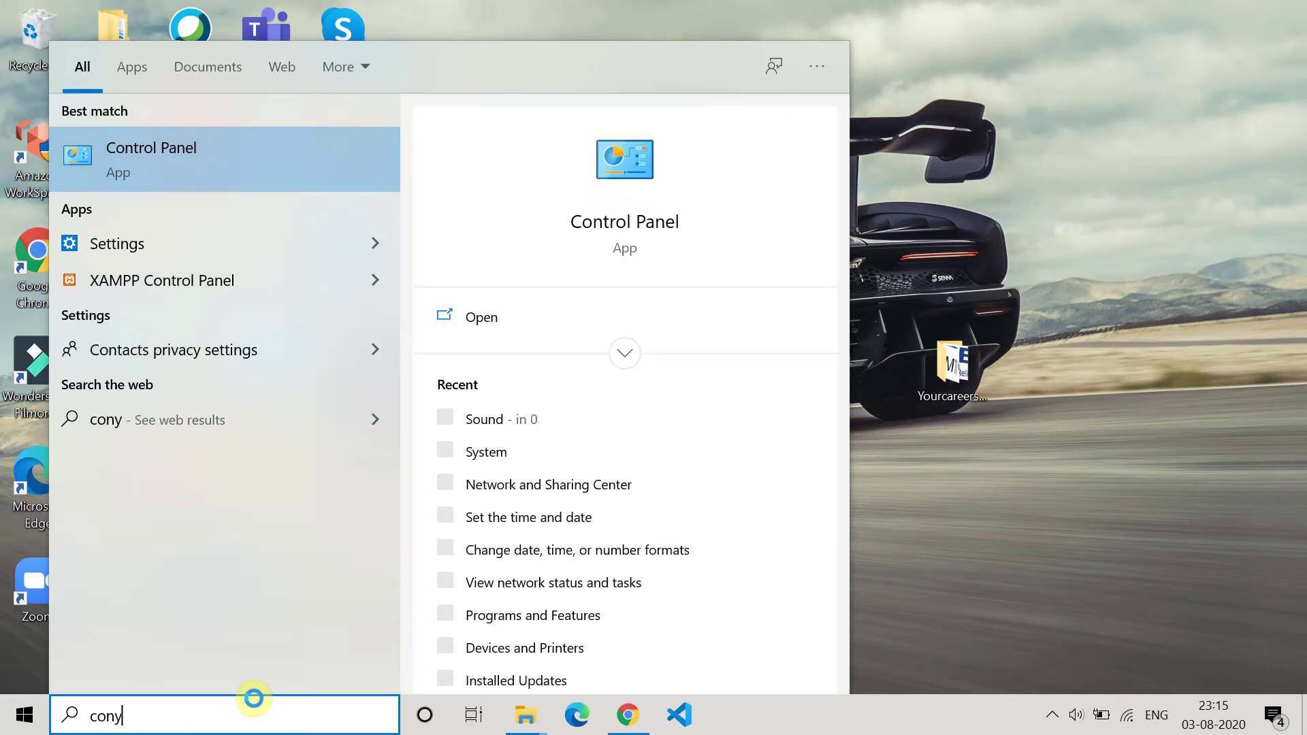
key("BackSpace")
type("trol Panel")
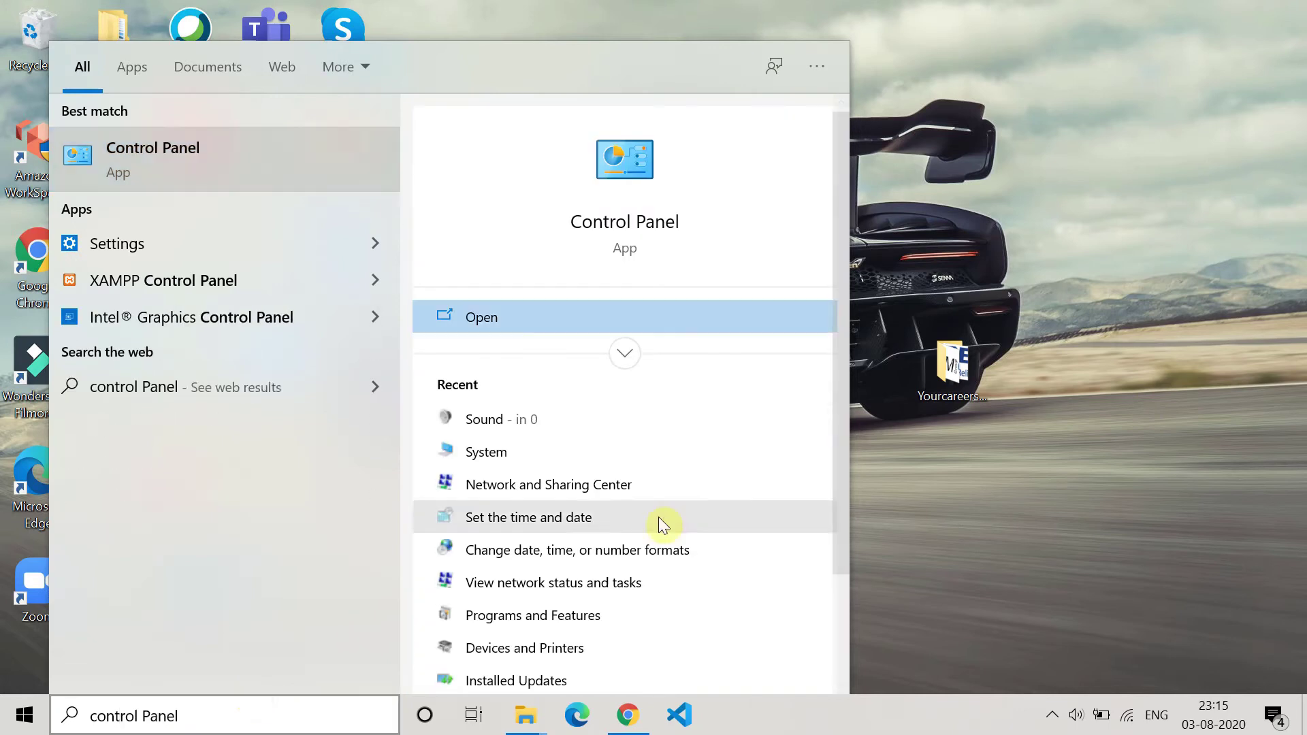
left_click(492, 319)
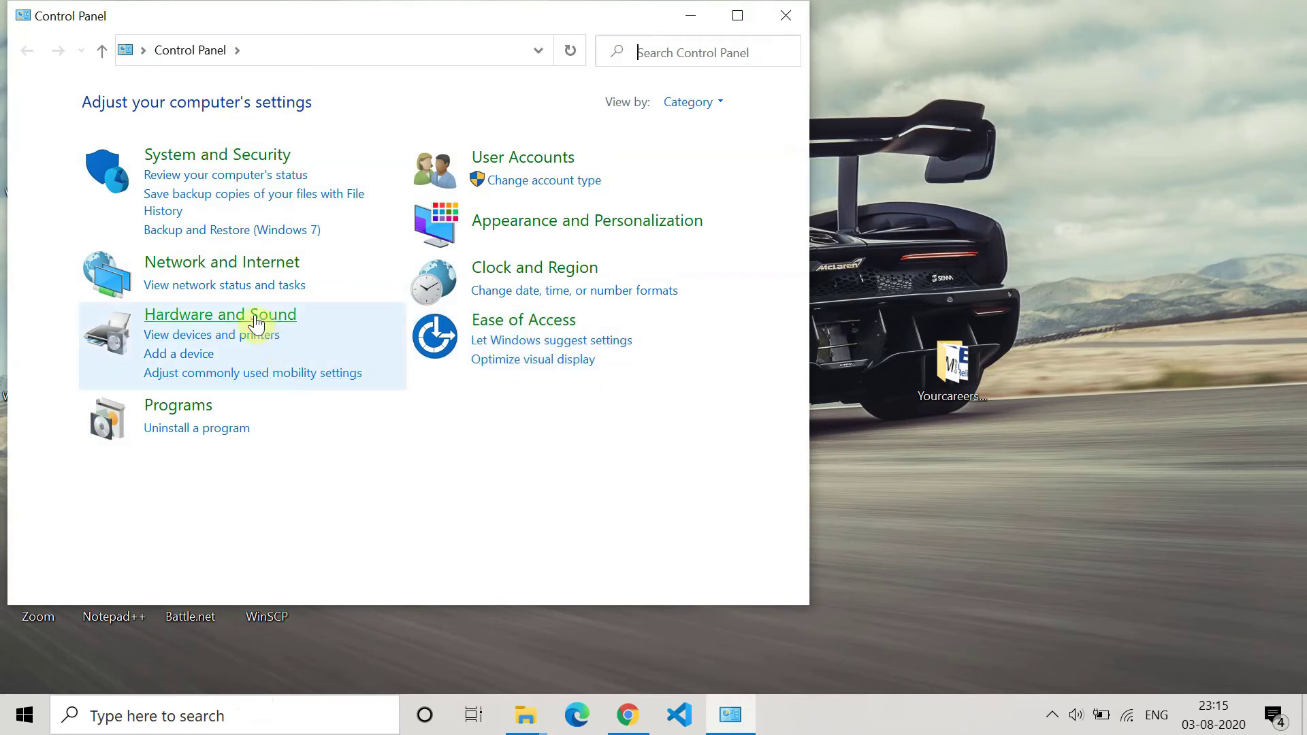
left_click(238, 314)
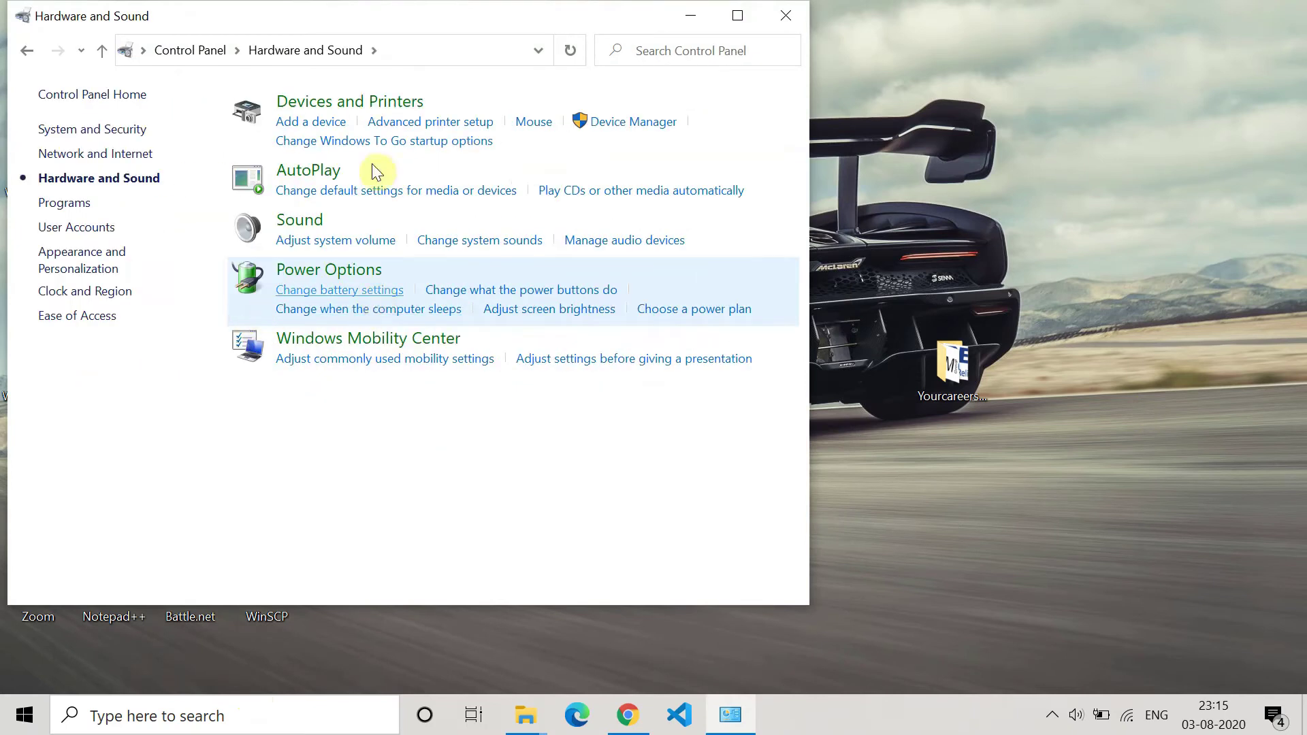
left_click(304, 217)
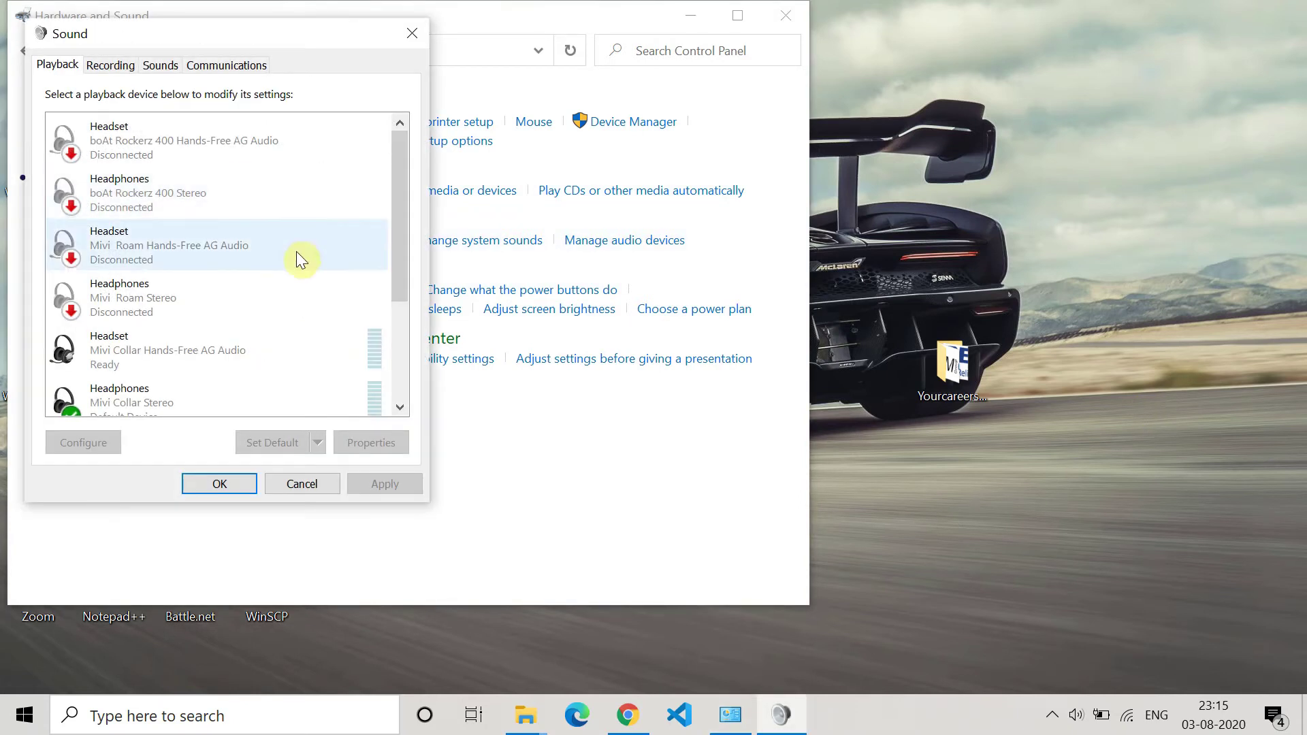
Set Windows to do nothing when it detects communications activity, and save the sound settings.
left_click(223, 62)
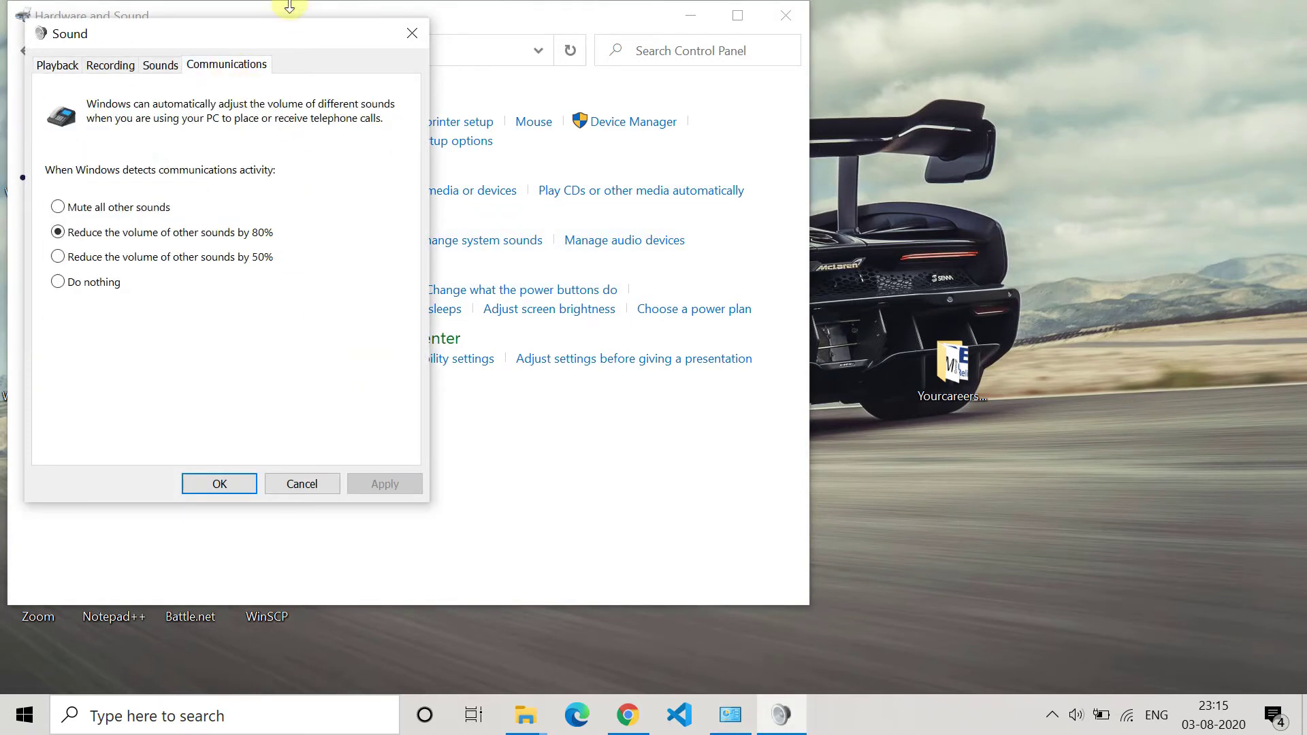
left_click_drag(294, 32, 751, 67)
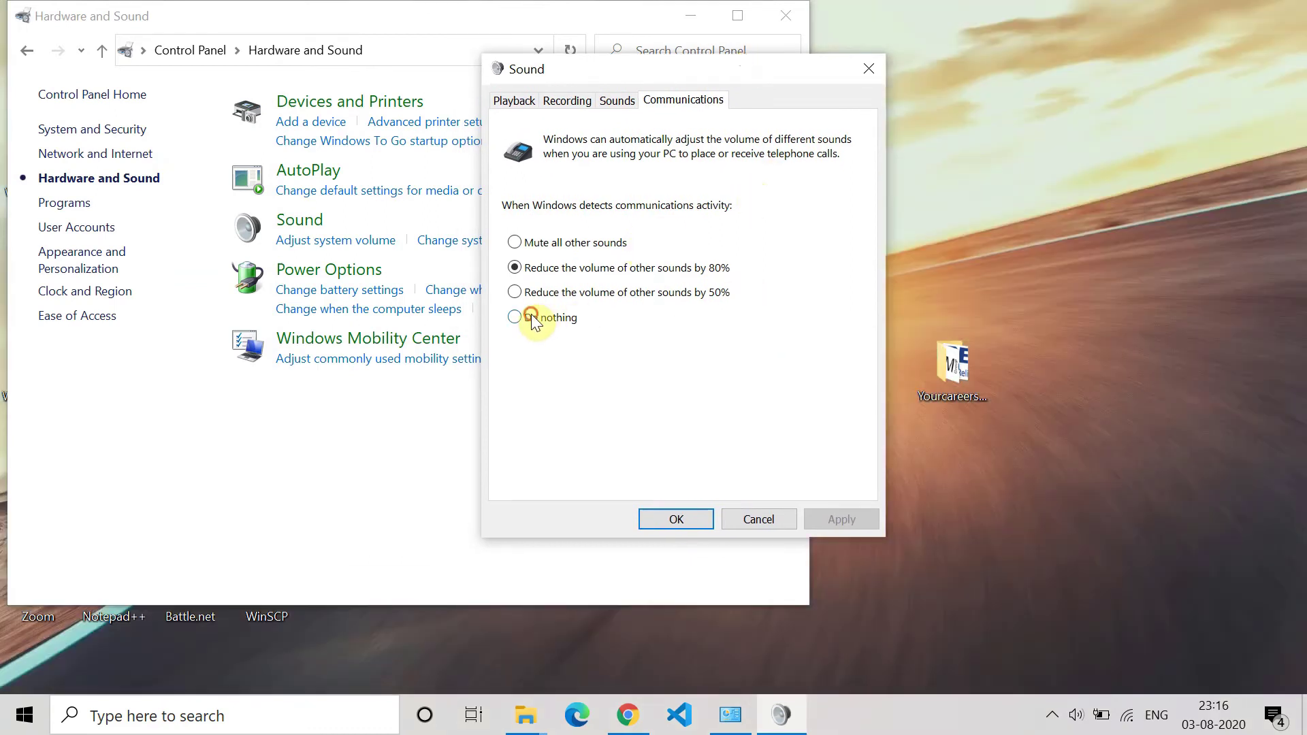
left_click(532, 317)
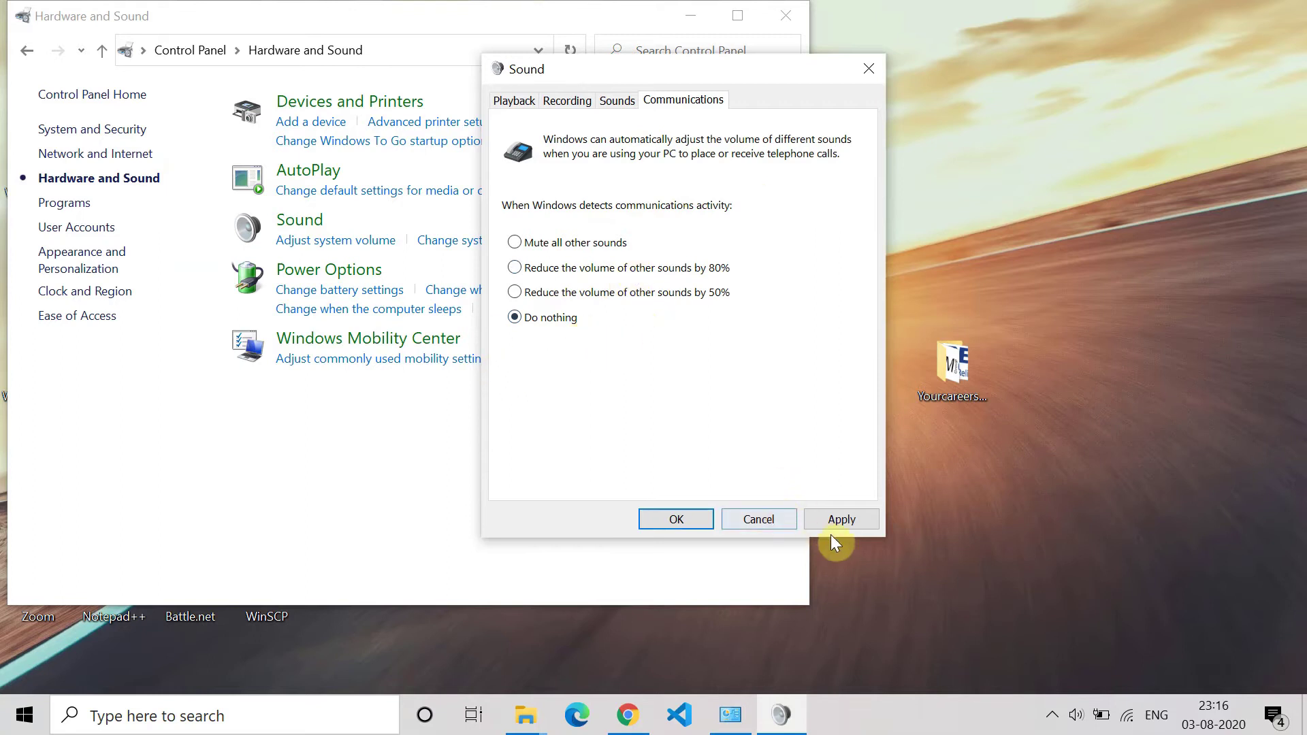
left_click(847, 515)
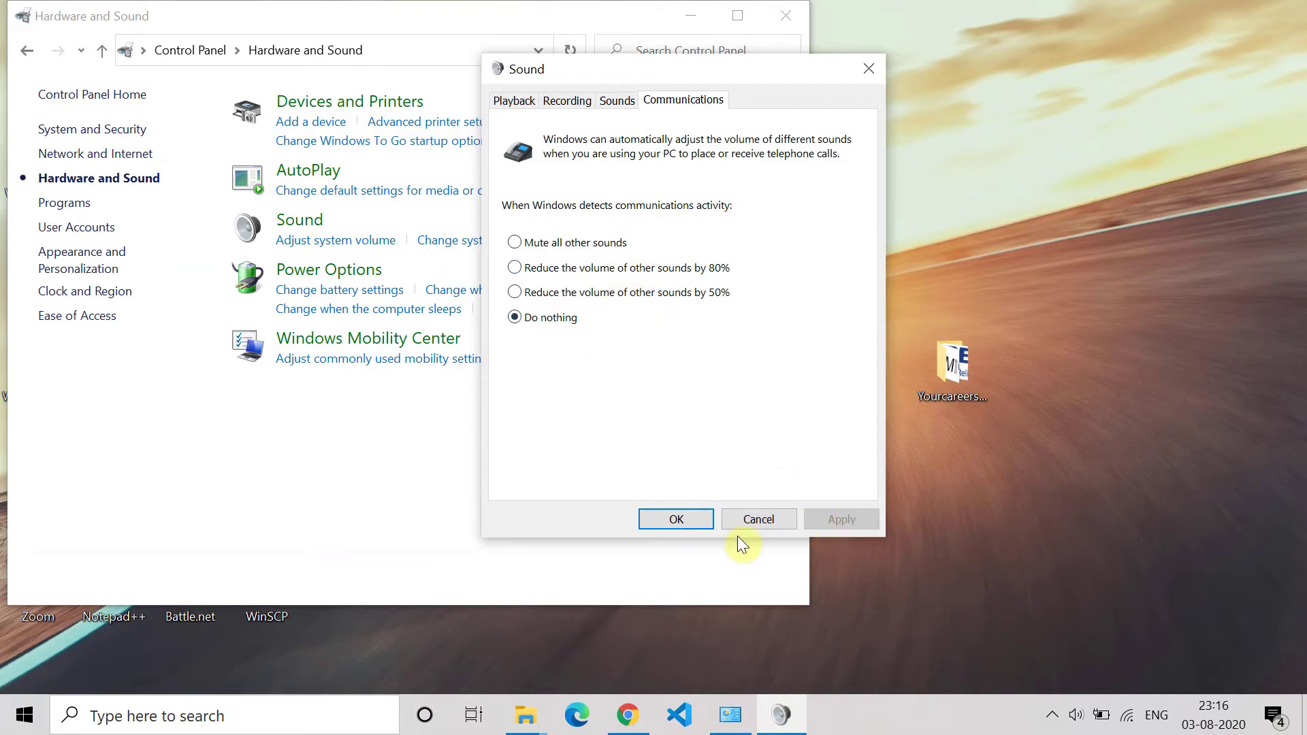
left_click(690, 520)
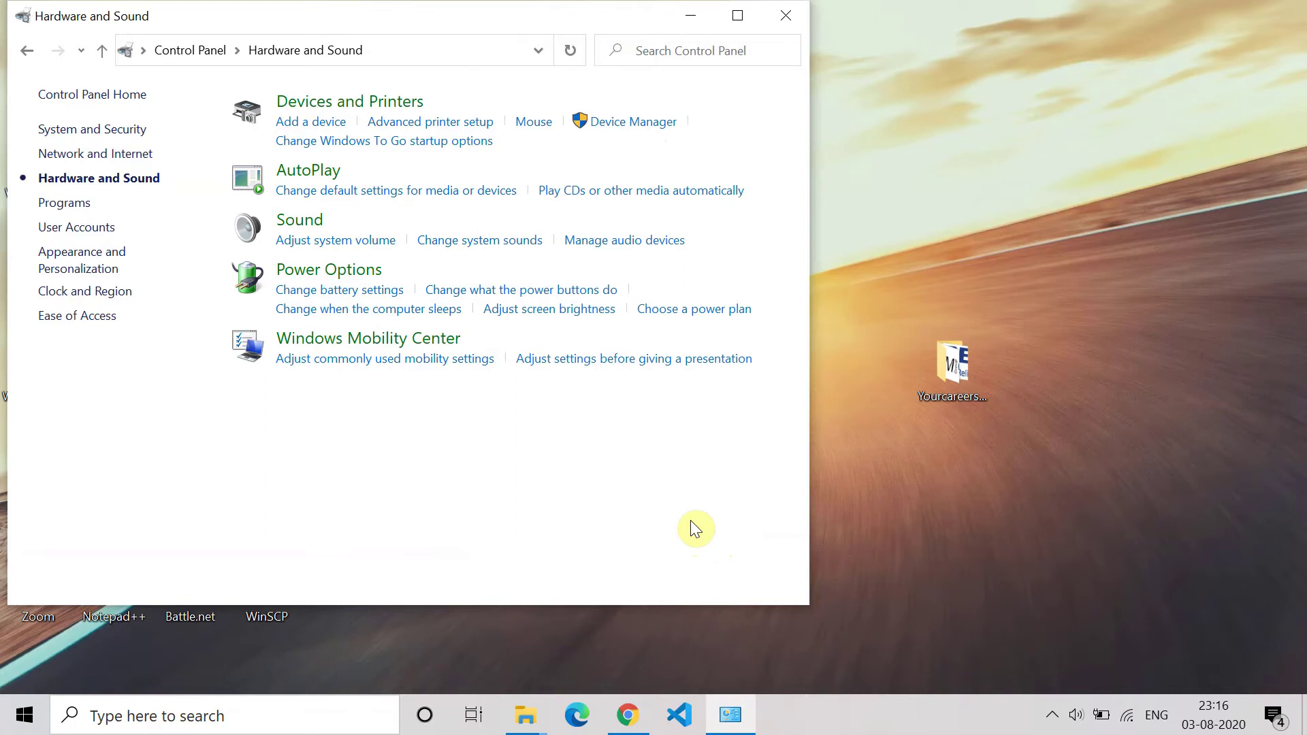
Open the Sound settings and bring up the properties of the default playback device, the Mivi Collar Stereo headphones.
left_click(299, 221)
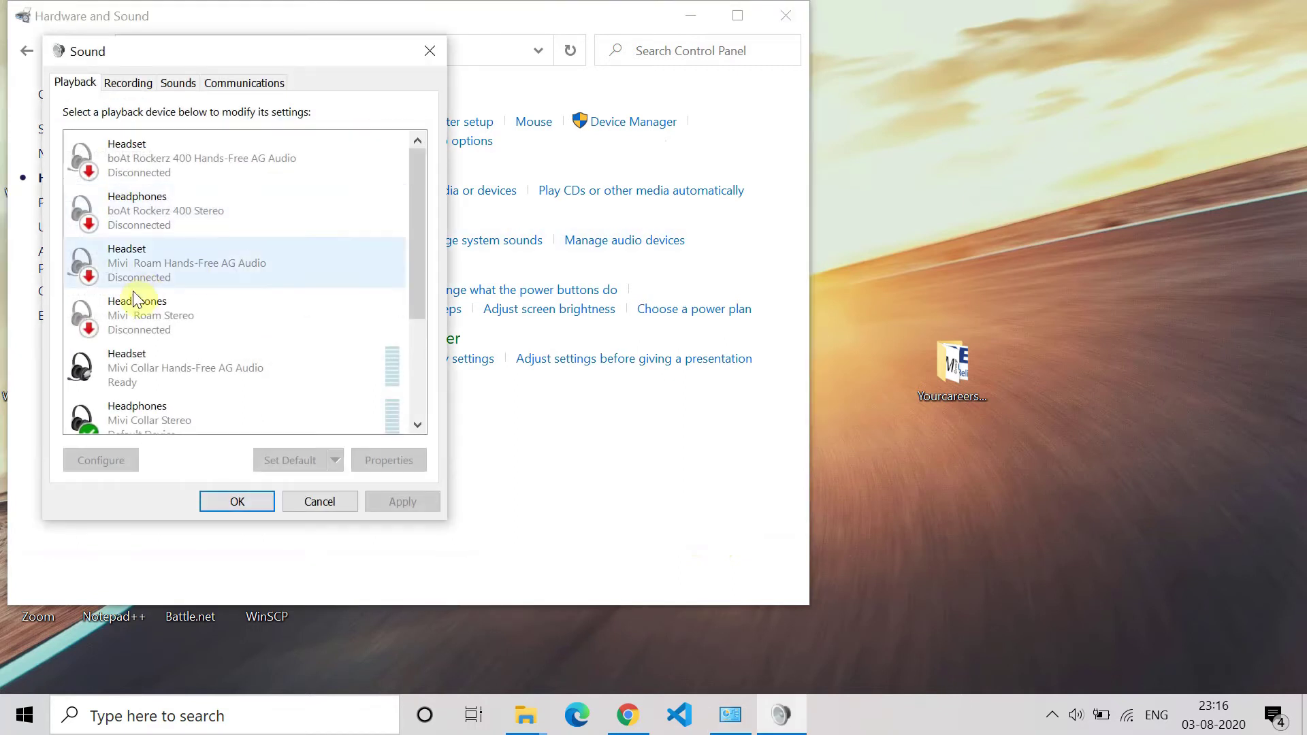
scroll(146, 354, "down", 2)
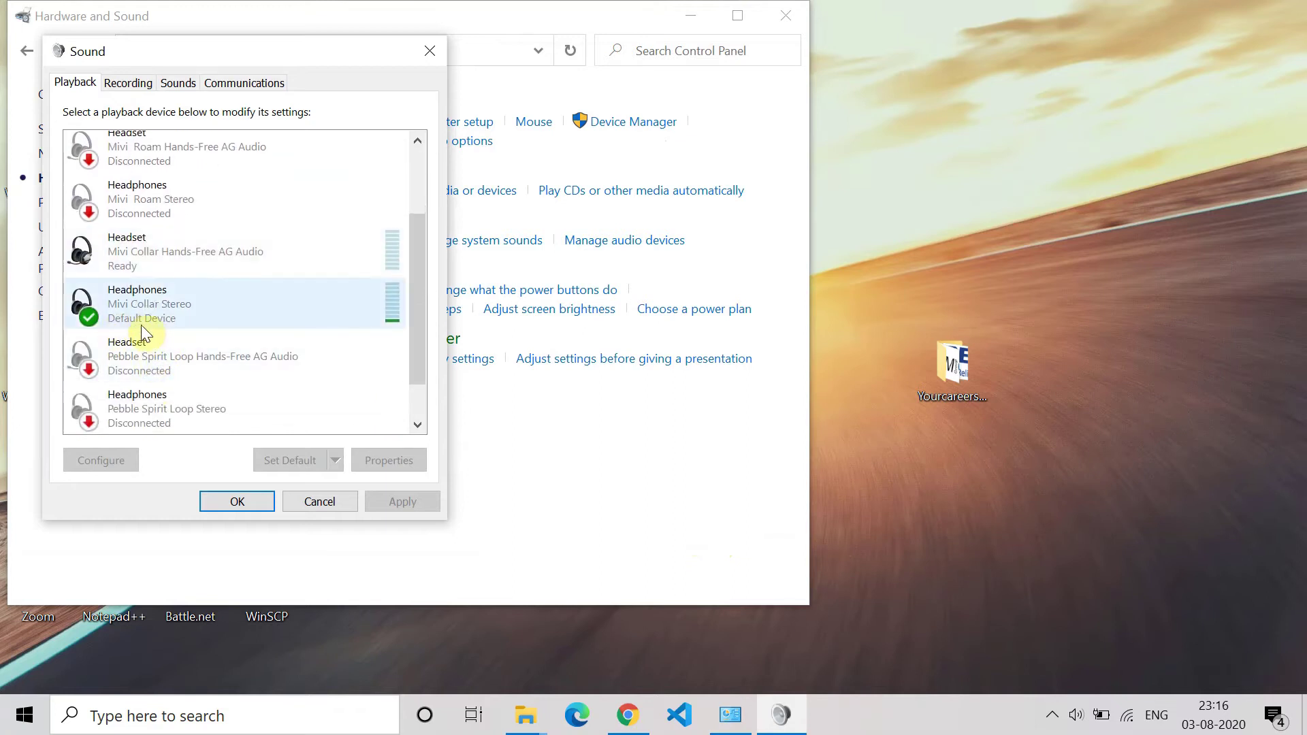
right_click(217, 300)
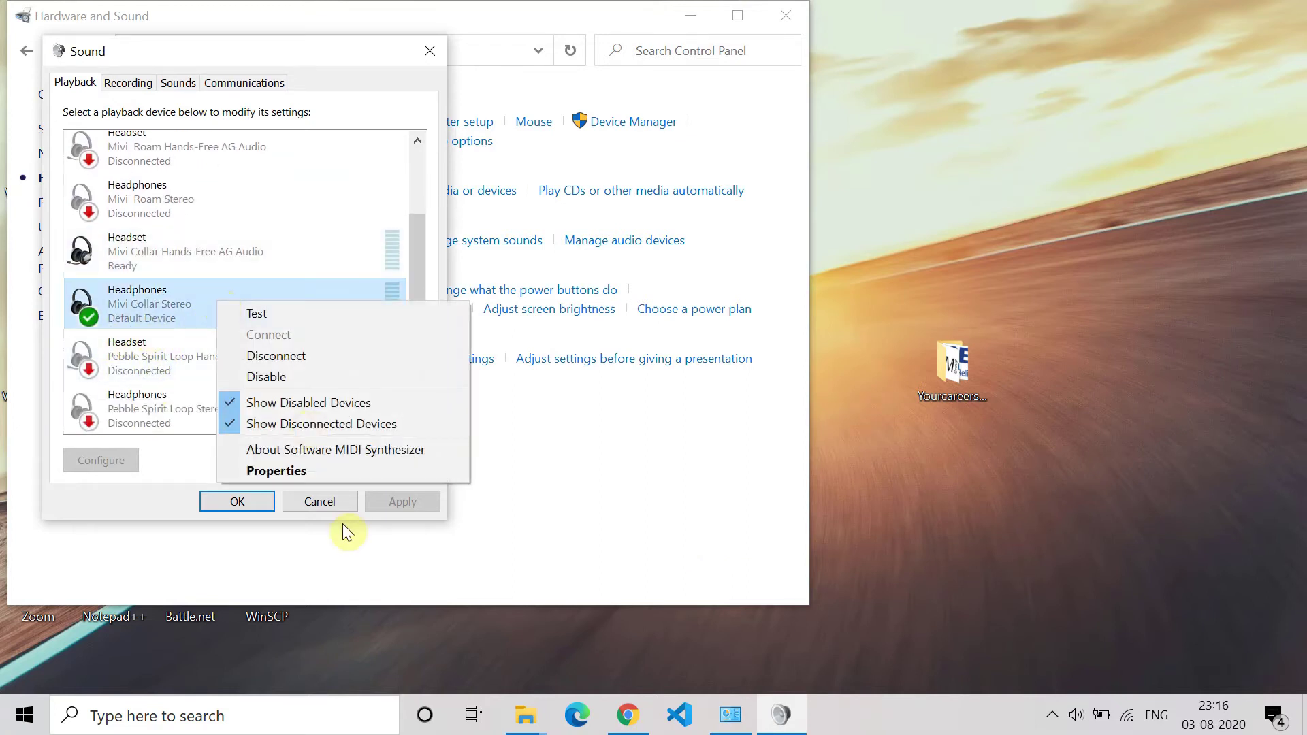
left_click(381, 474)
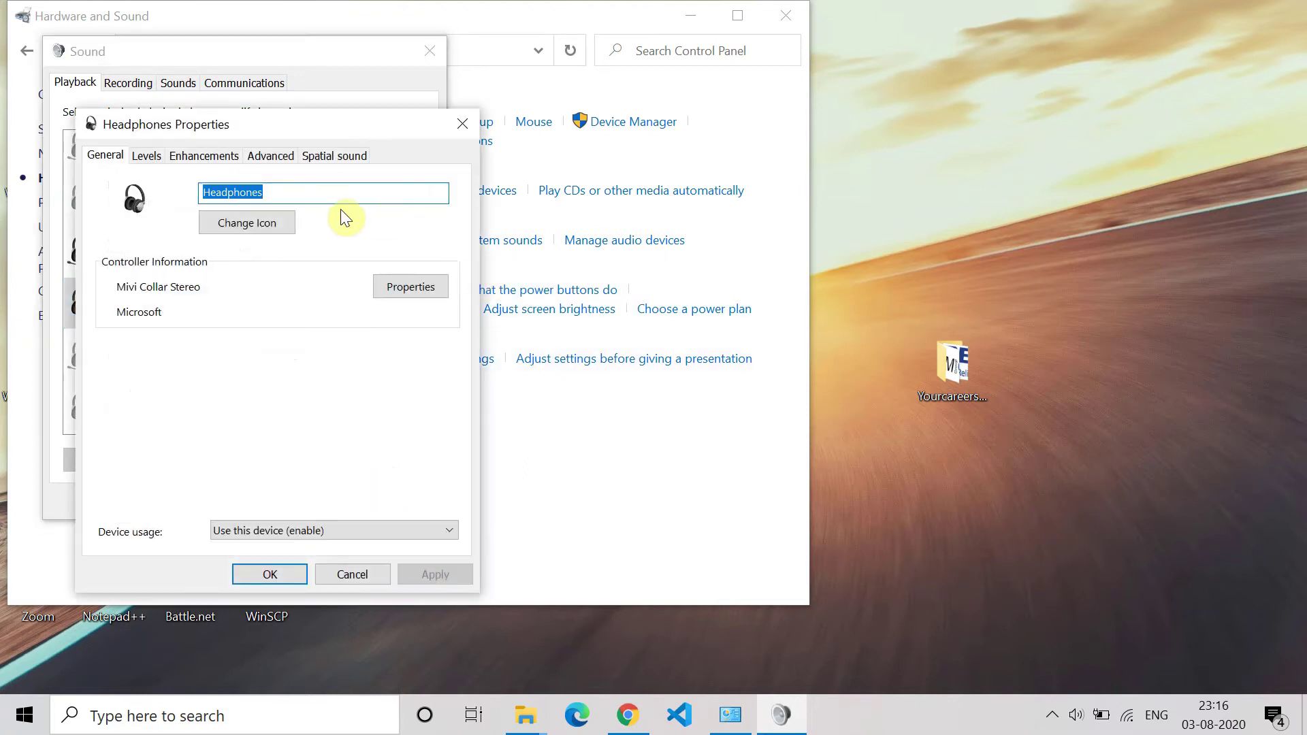
Disable all enhancements for the headphones and save the device properties.
left_click(221, 161)
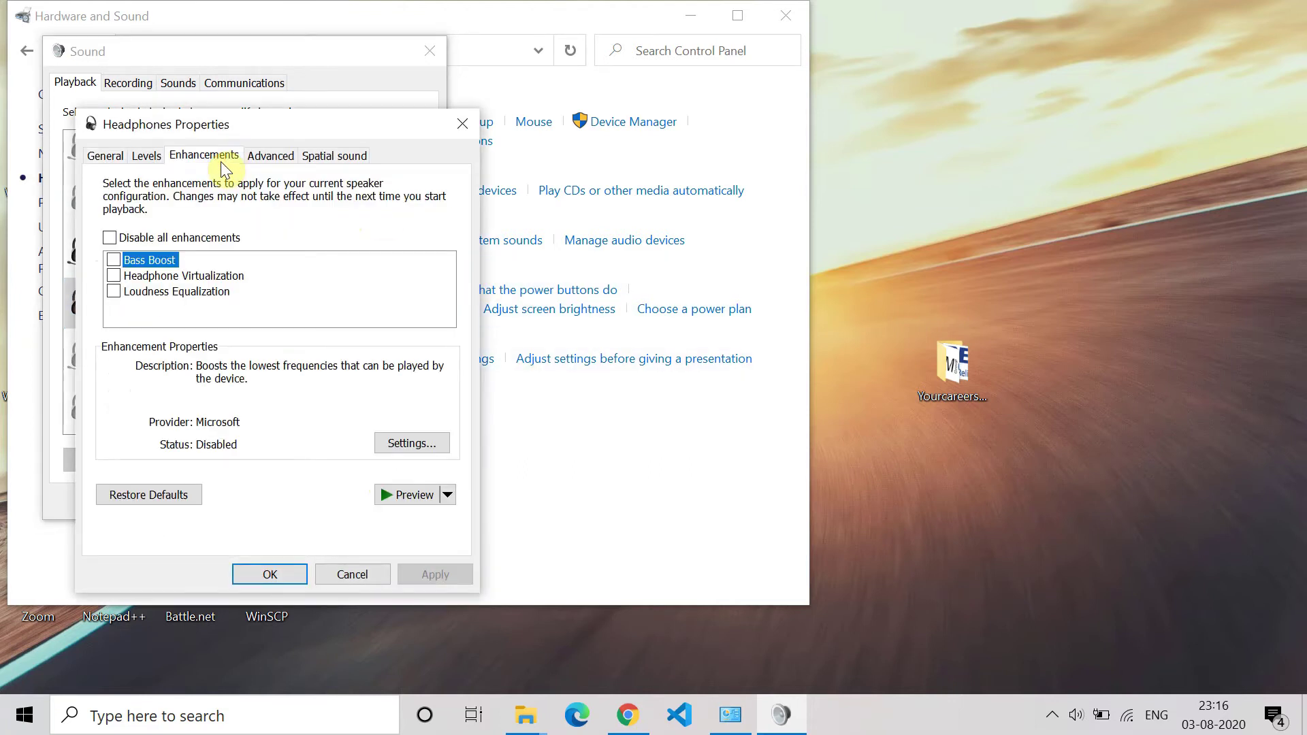
left_click(109, 238)
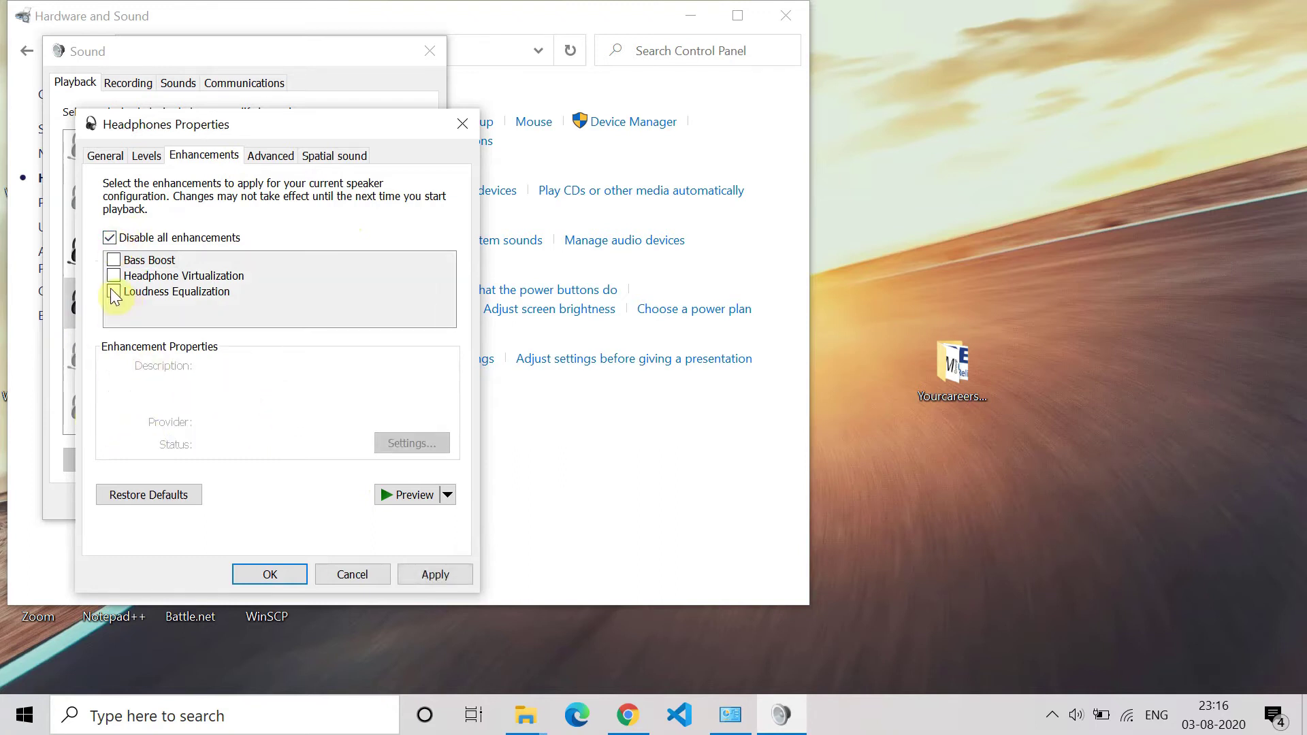
left_click(108, 236)
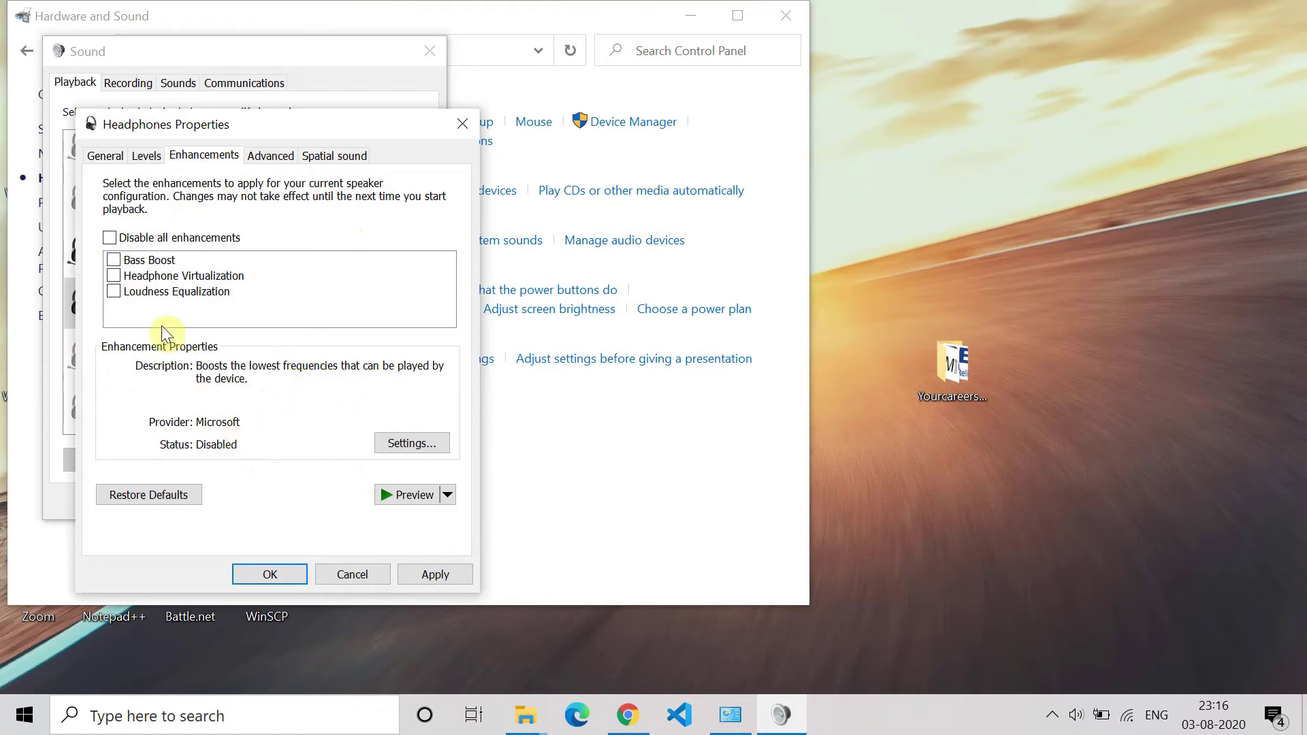
left_click(109, 238)
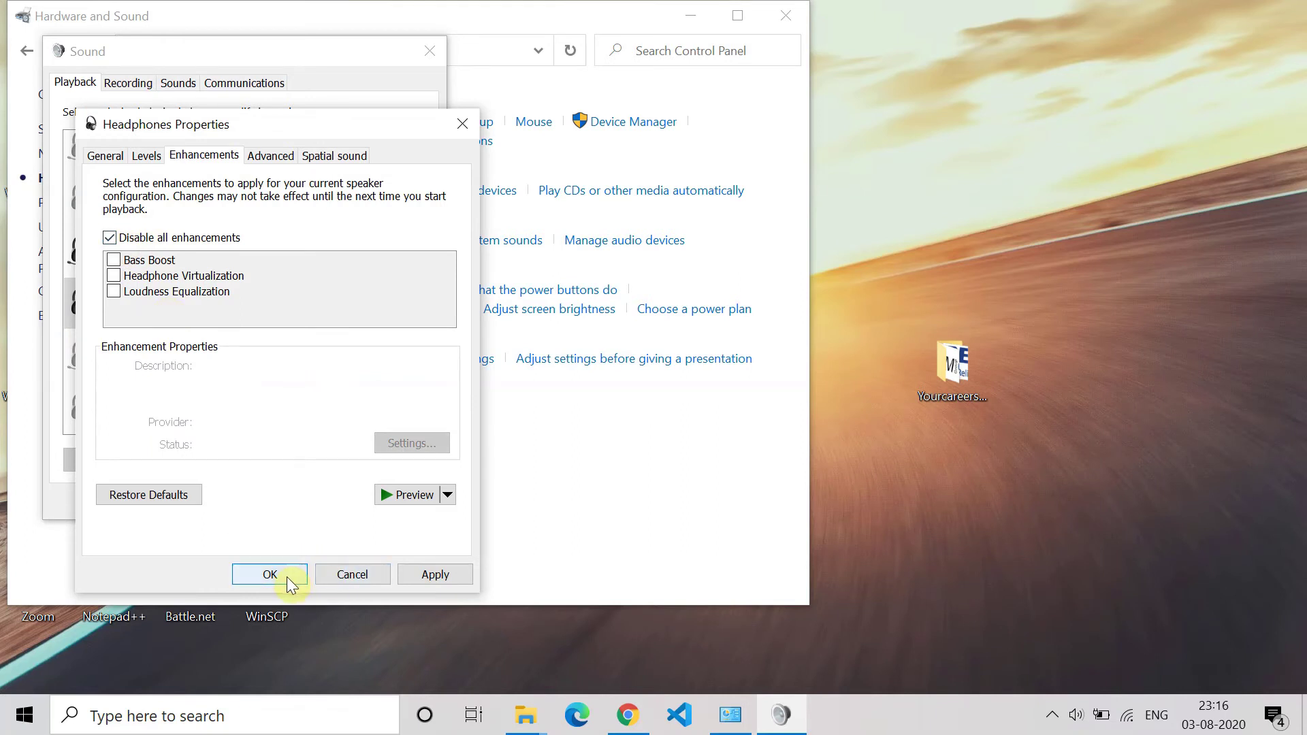
left_click(288, 577)
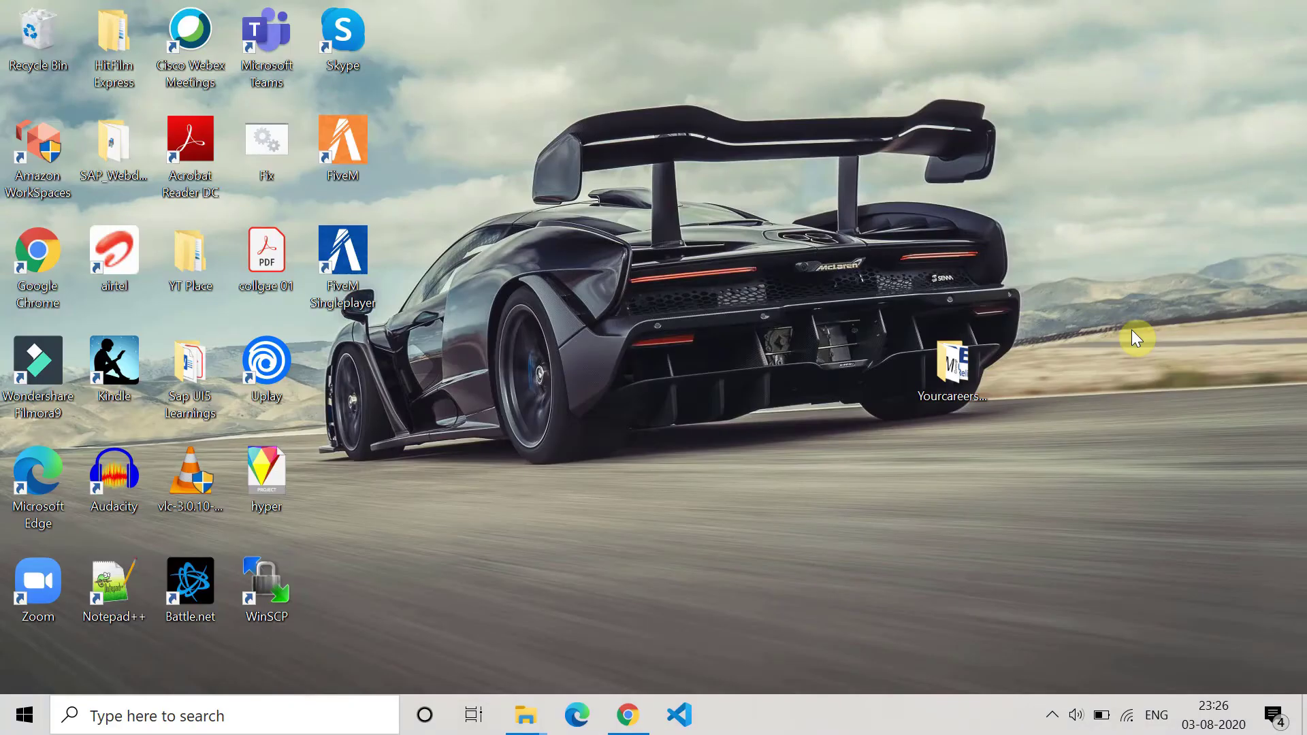
Search Windows for "services" and open the Services app.
left_click(269, 722)
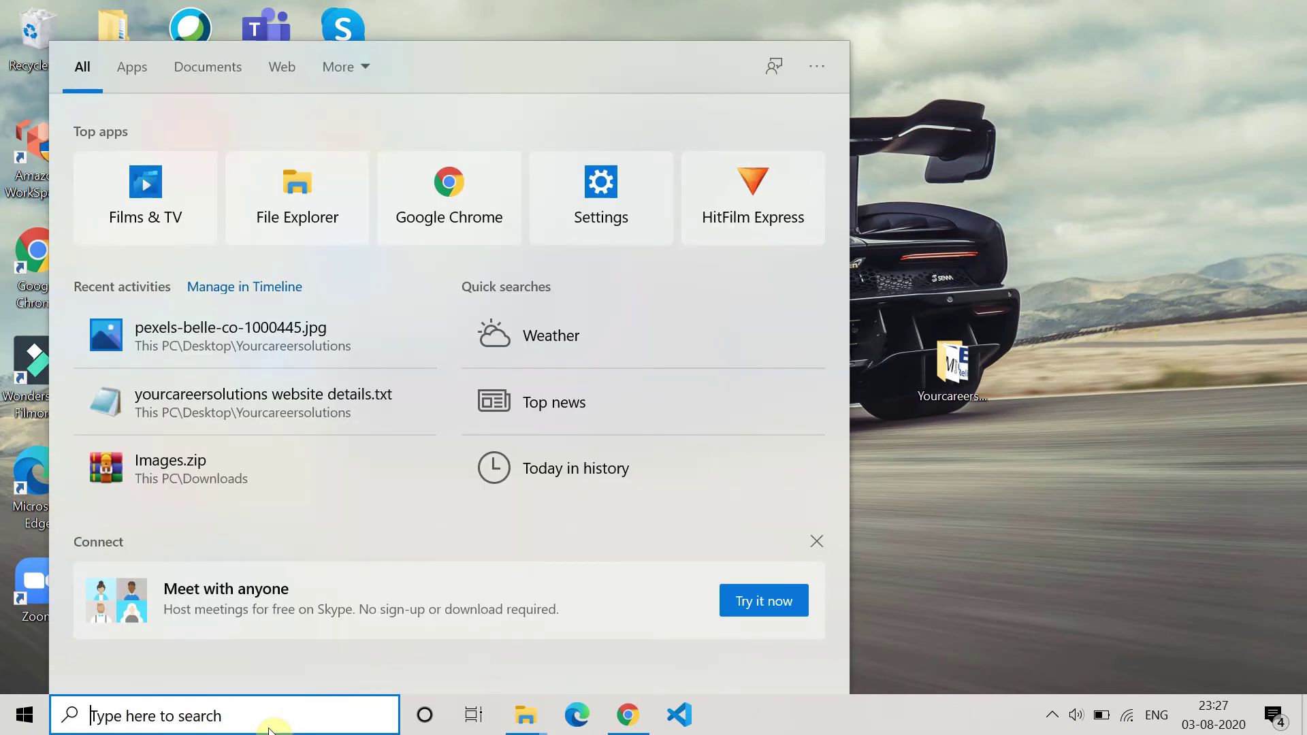
type("services")
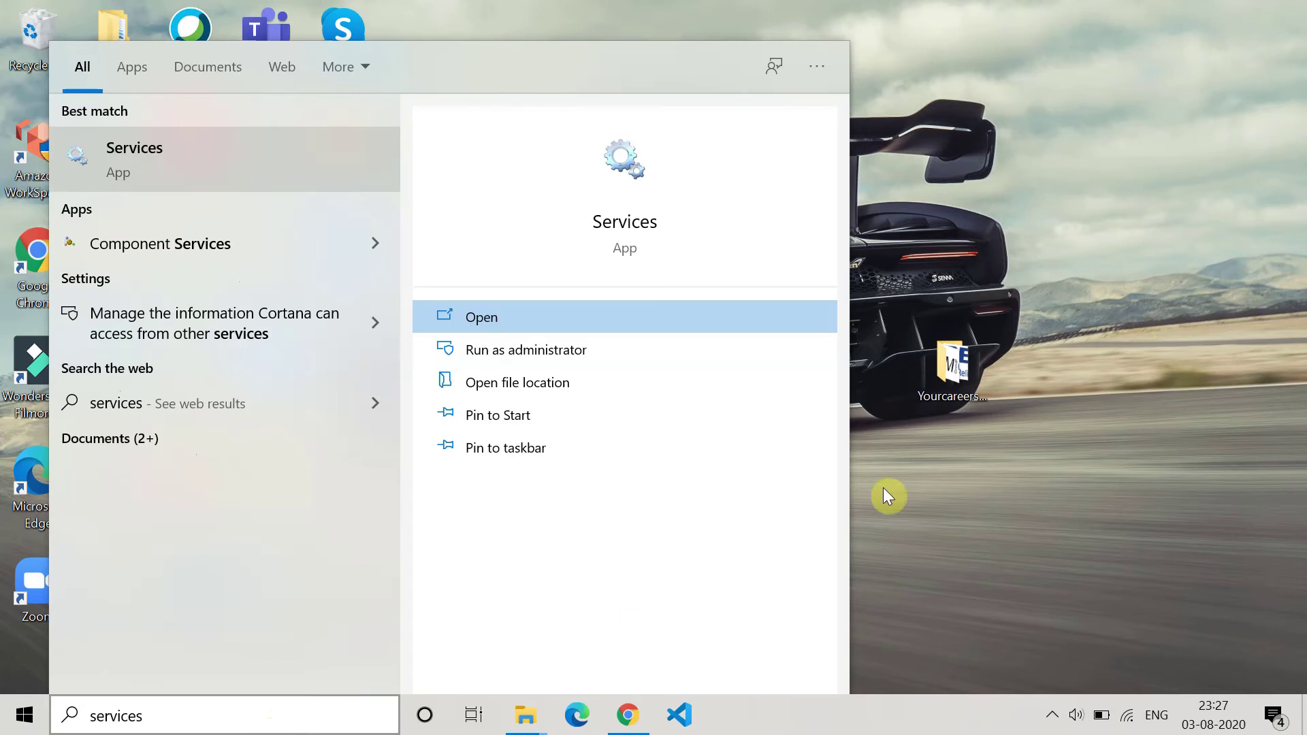
left_click(475, 319)
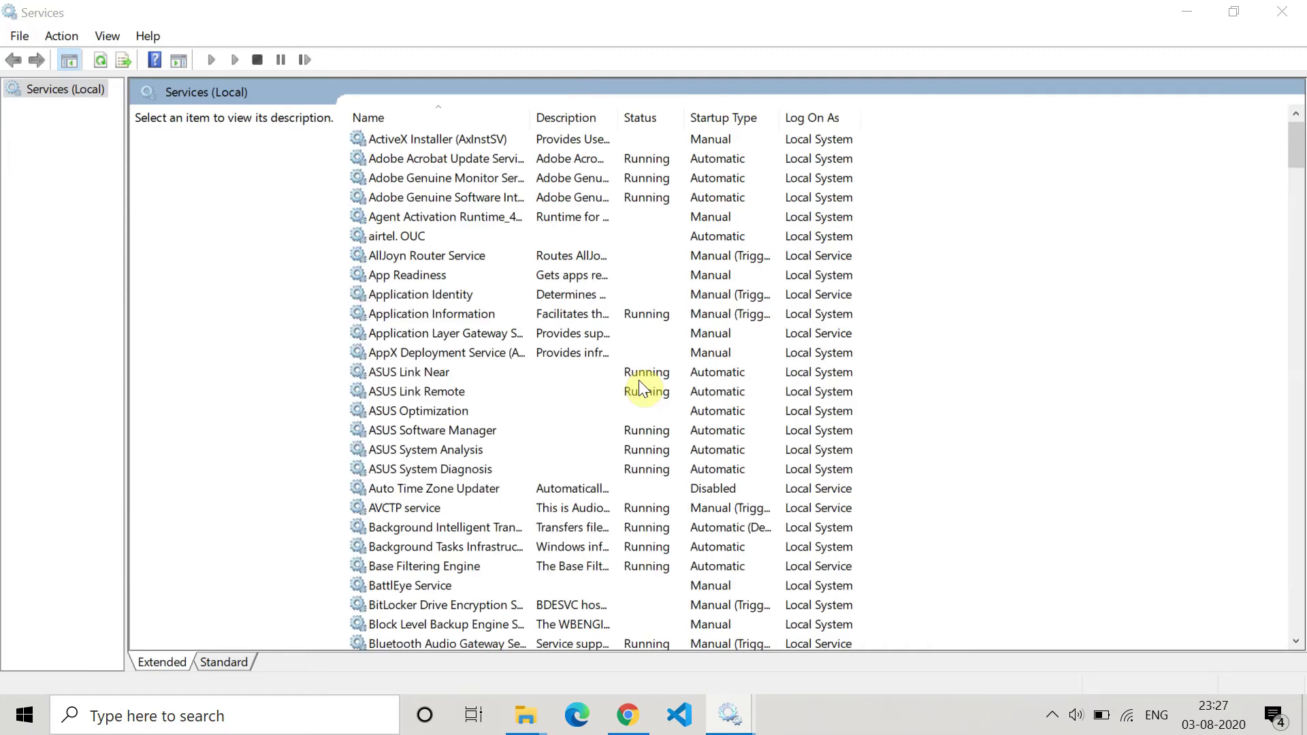
Find the Windows Audio service, check its startup type and service status in its properties, and close Services.
scroll(640, 388, "down", 12)
scroll(643, 389, "down", 15)
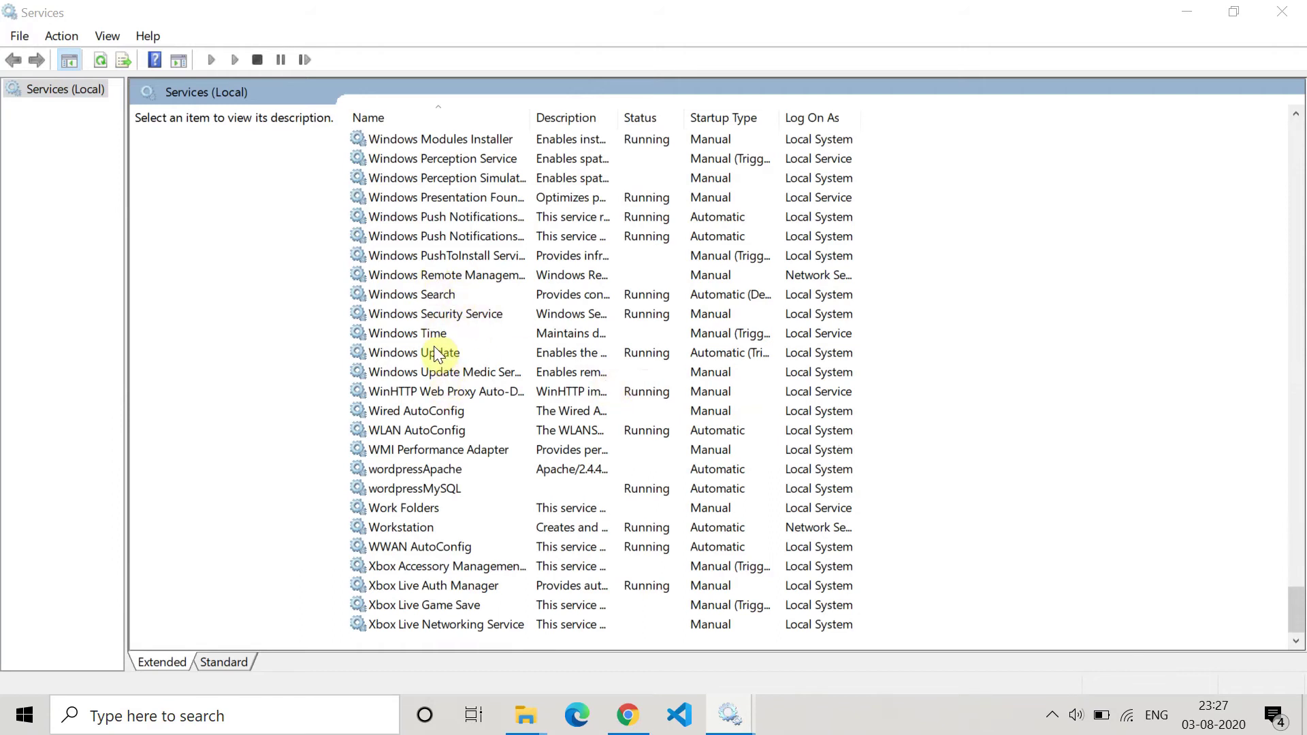
scroll(436, 352, "up", 11)
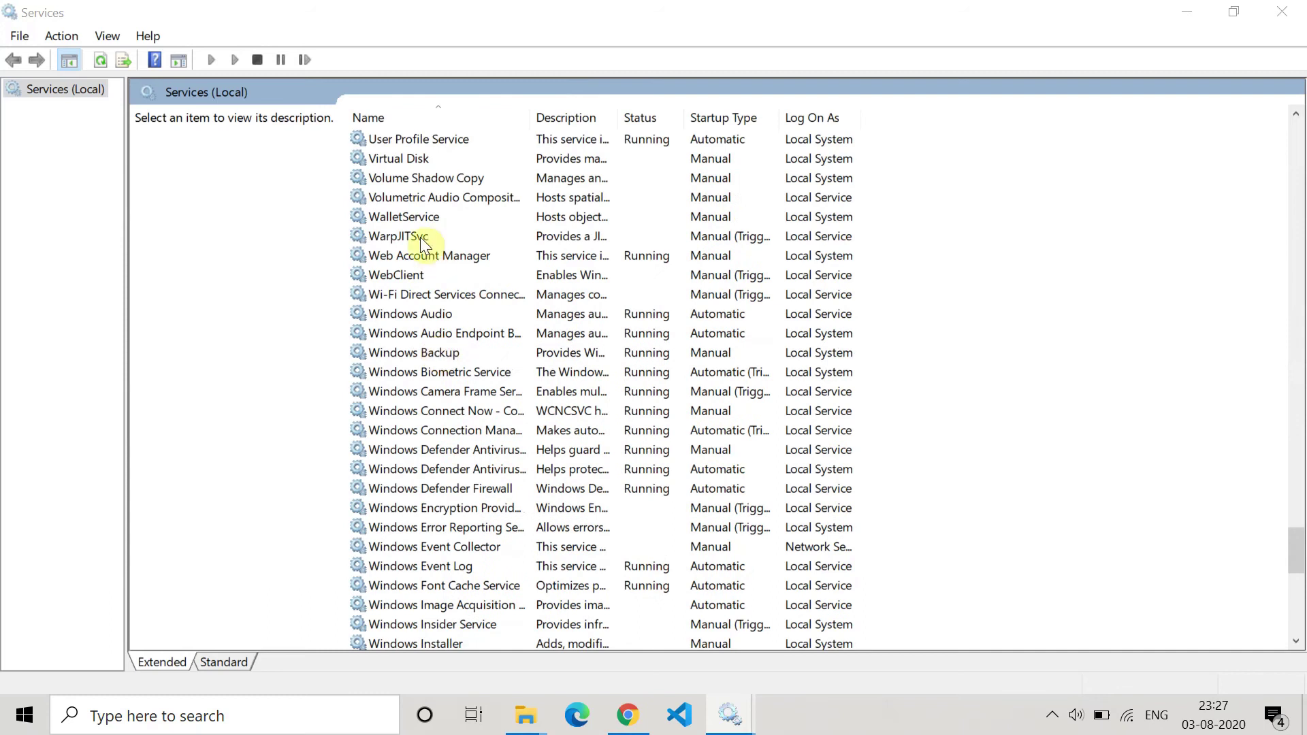
left_click(399, 320)
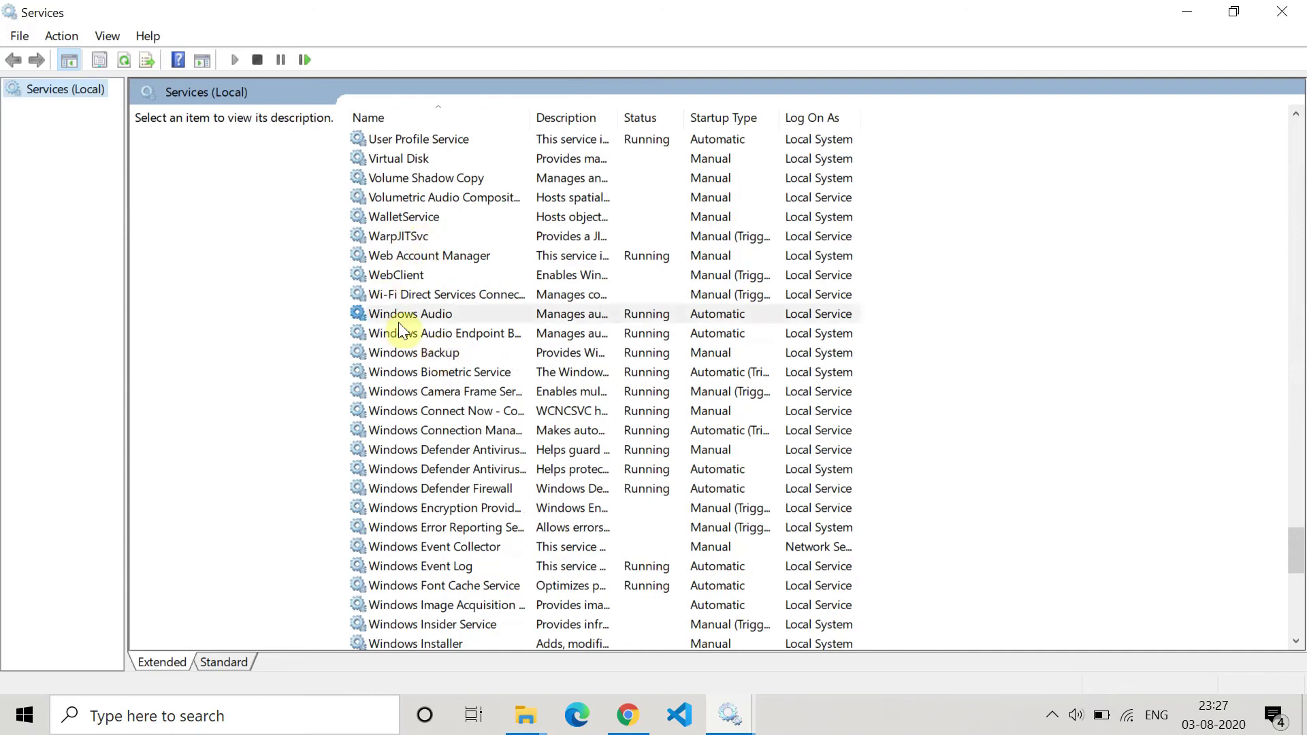
right_click(443, 317)
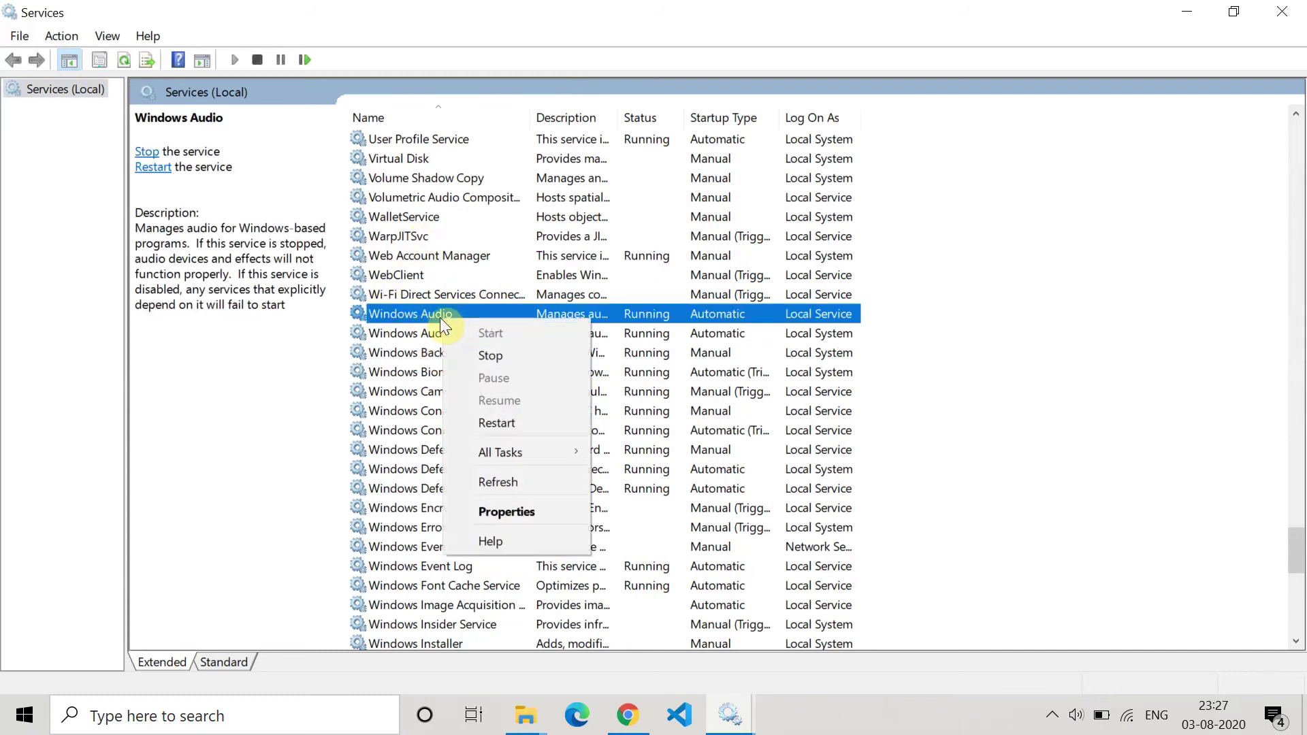
left_click(425, 318)
double_click(425, 317)
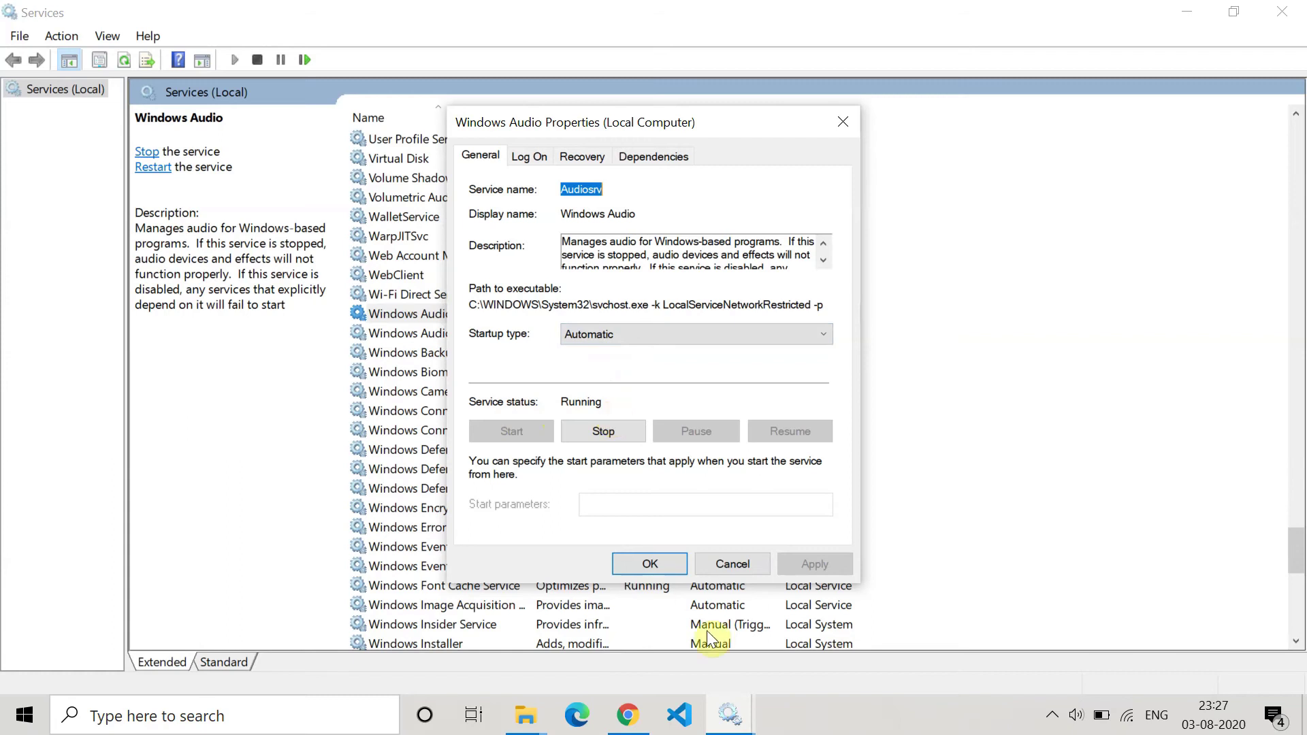
left_click(663, 569)
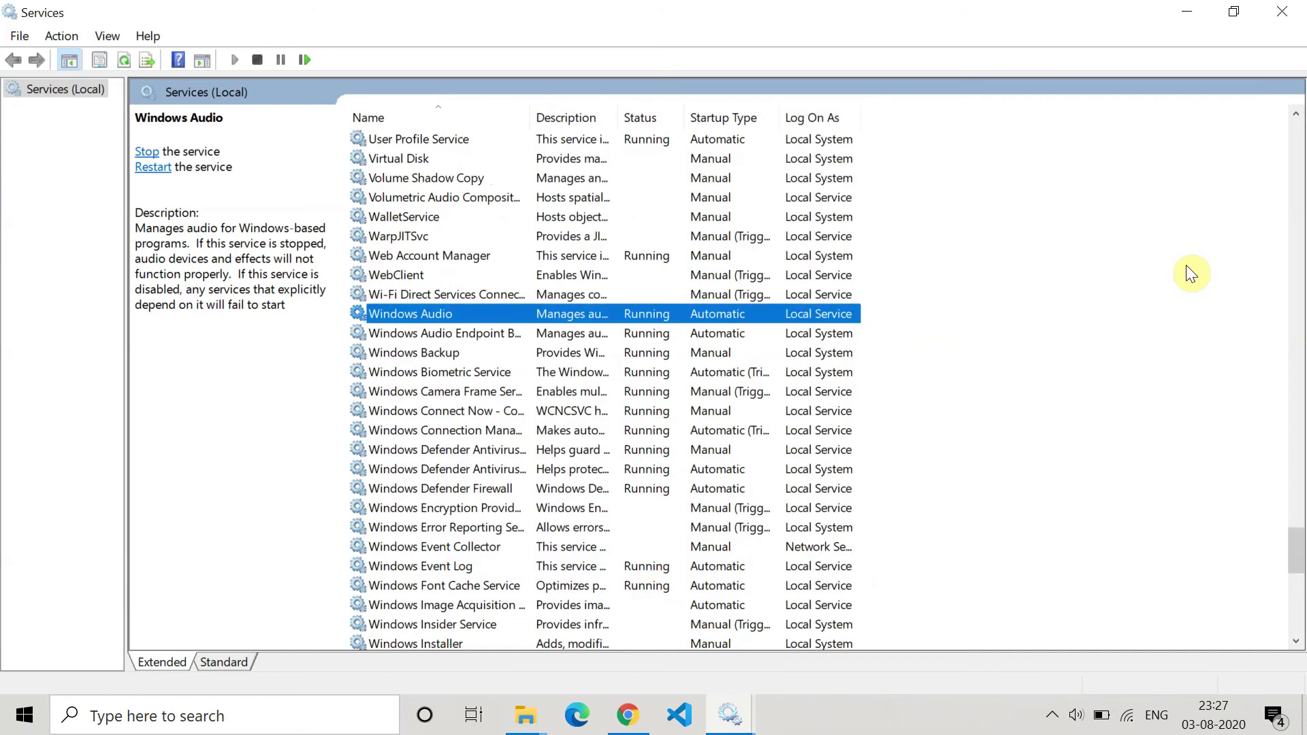
scroll(1191, 273, "down", 4)
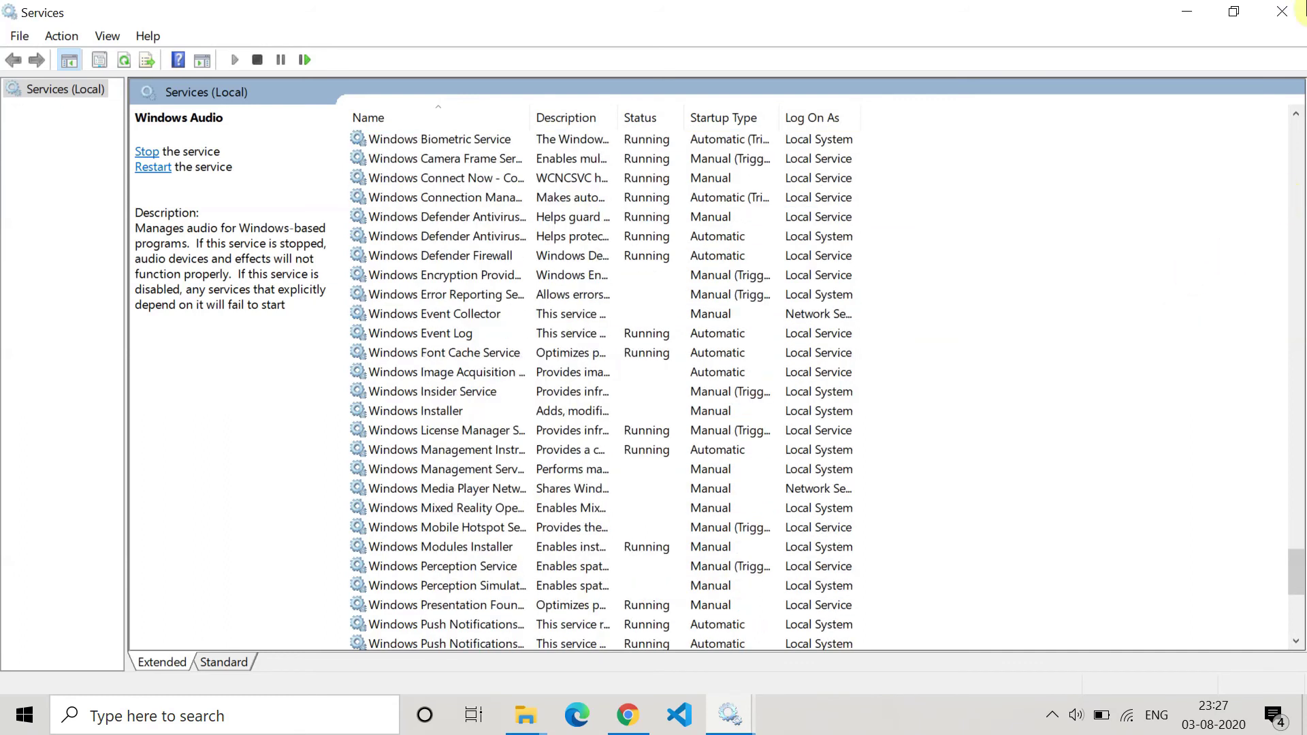
left_click(1304, 6)
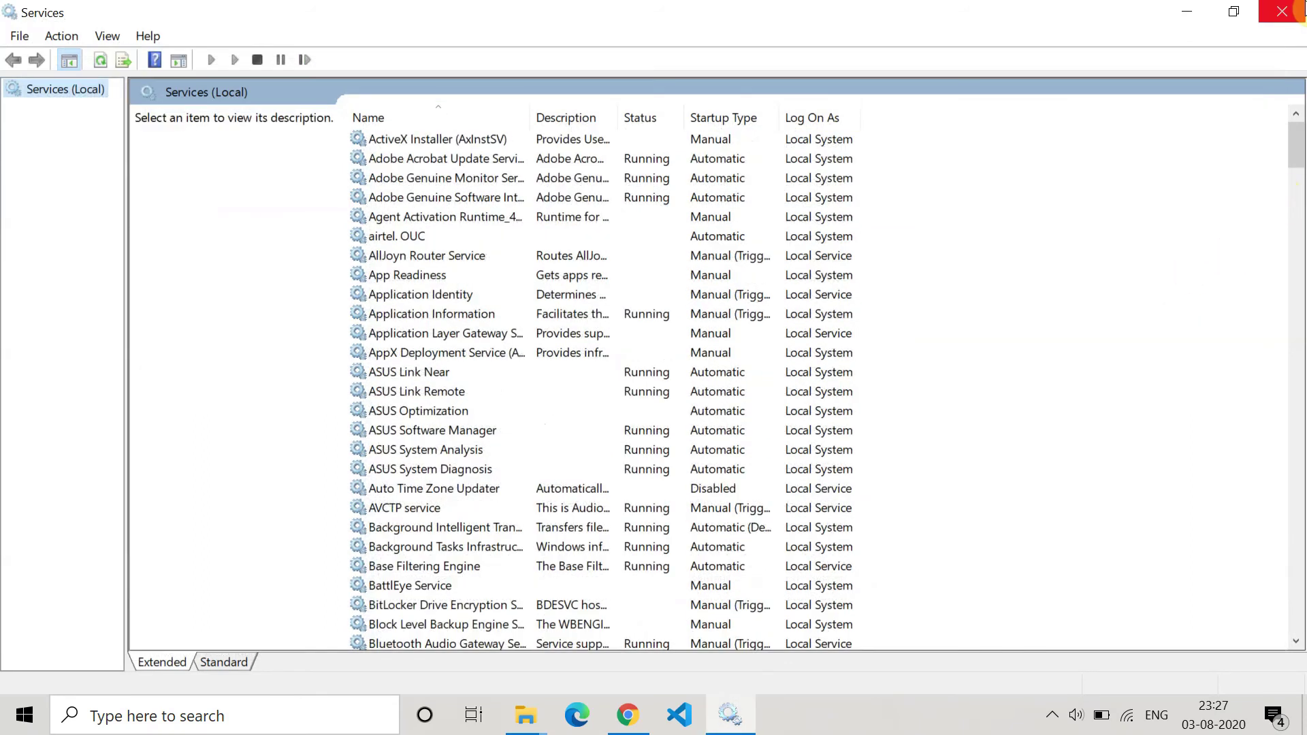
left_click(1302, 8)
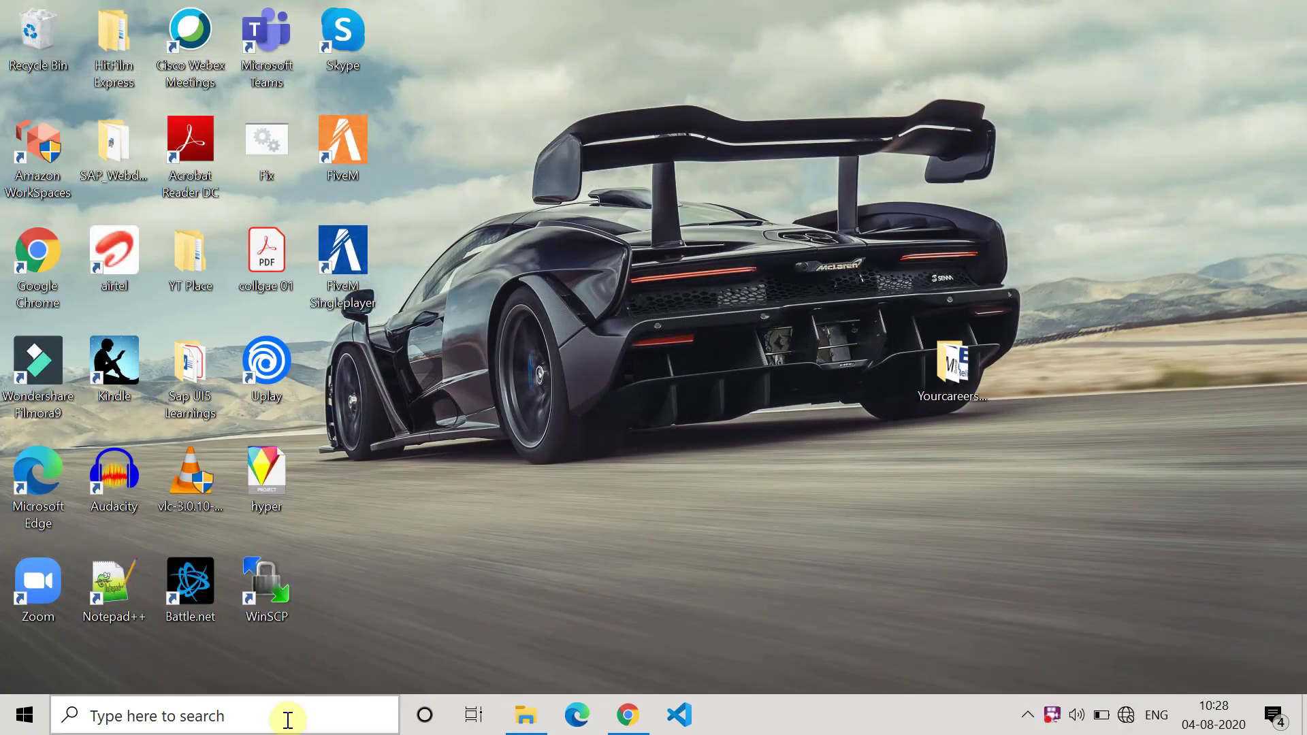
Search Windows for Device Manager and open it.
left_click(286, 716)
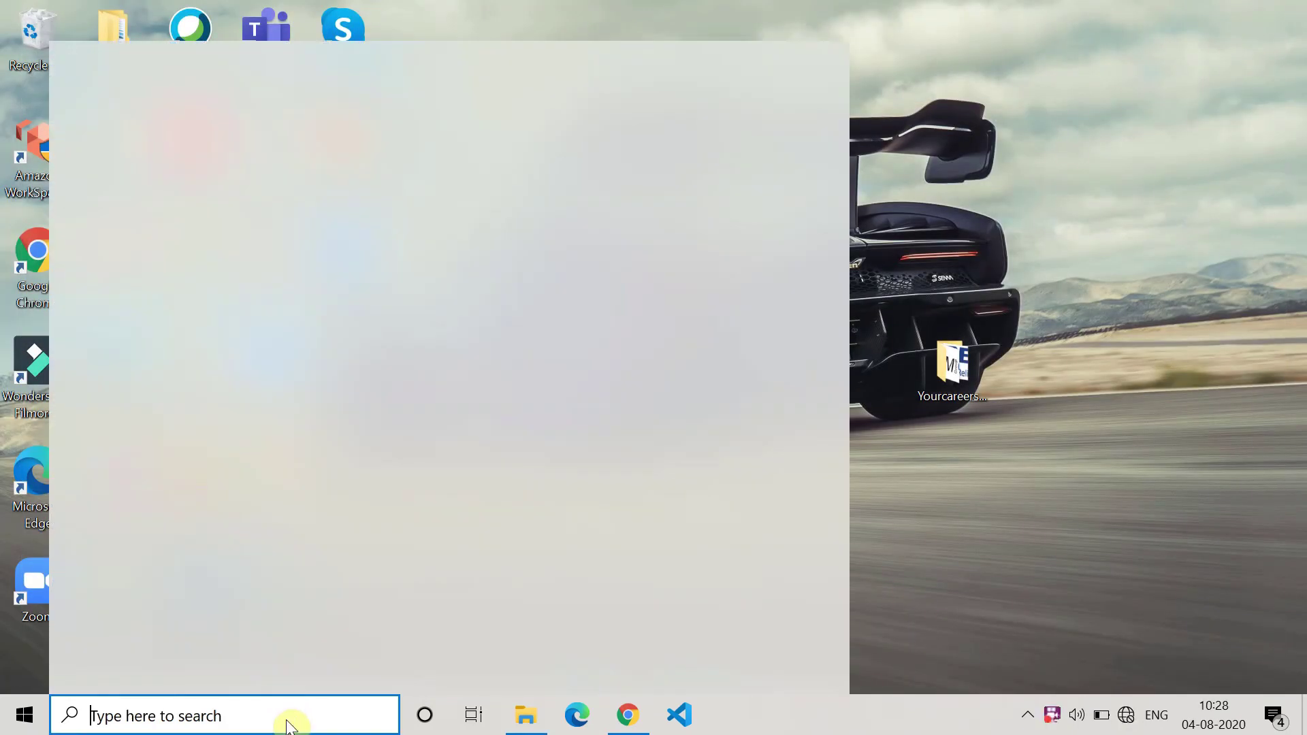
type("devic")
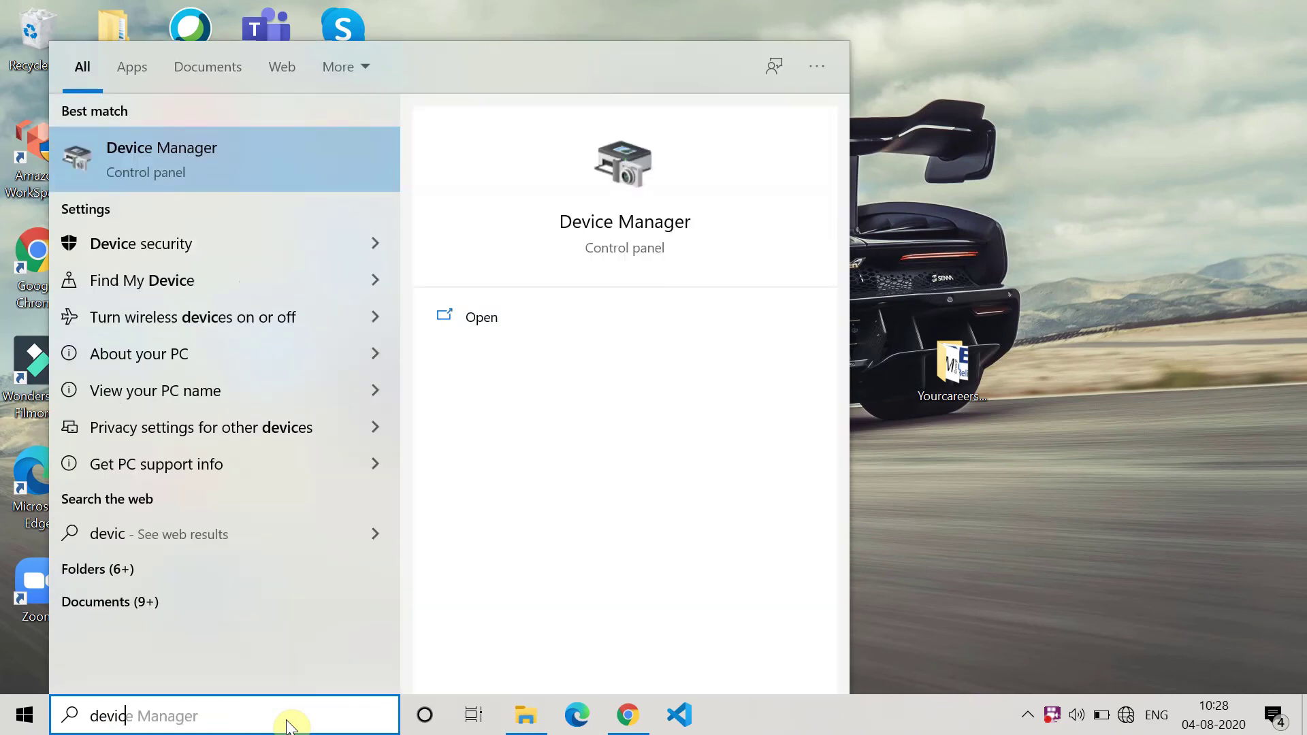
key("Right")
key("Right")
left_click(522, 313)
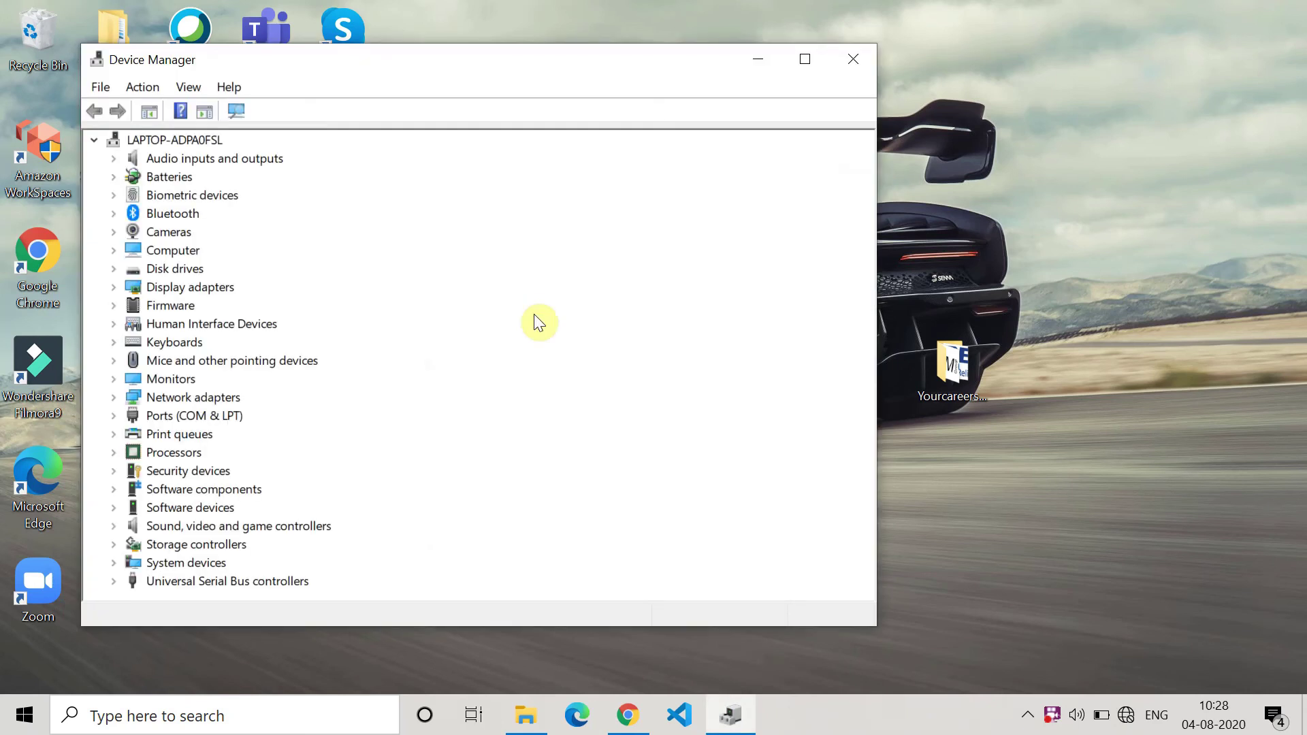
Search automatically for an updated driver for Speakers (Realtek(R) Audio) under Audio inputs and outputs, and close the driver wizard.
left_click(113, 156)
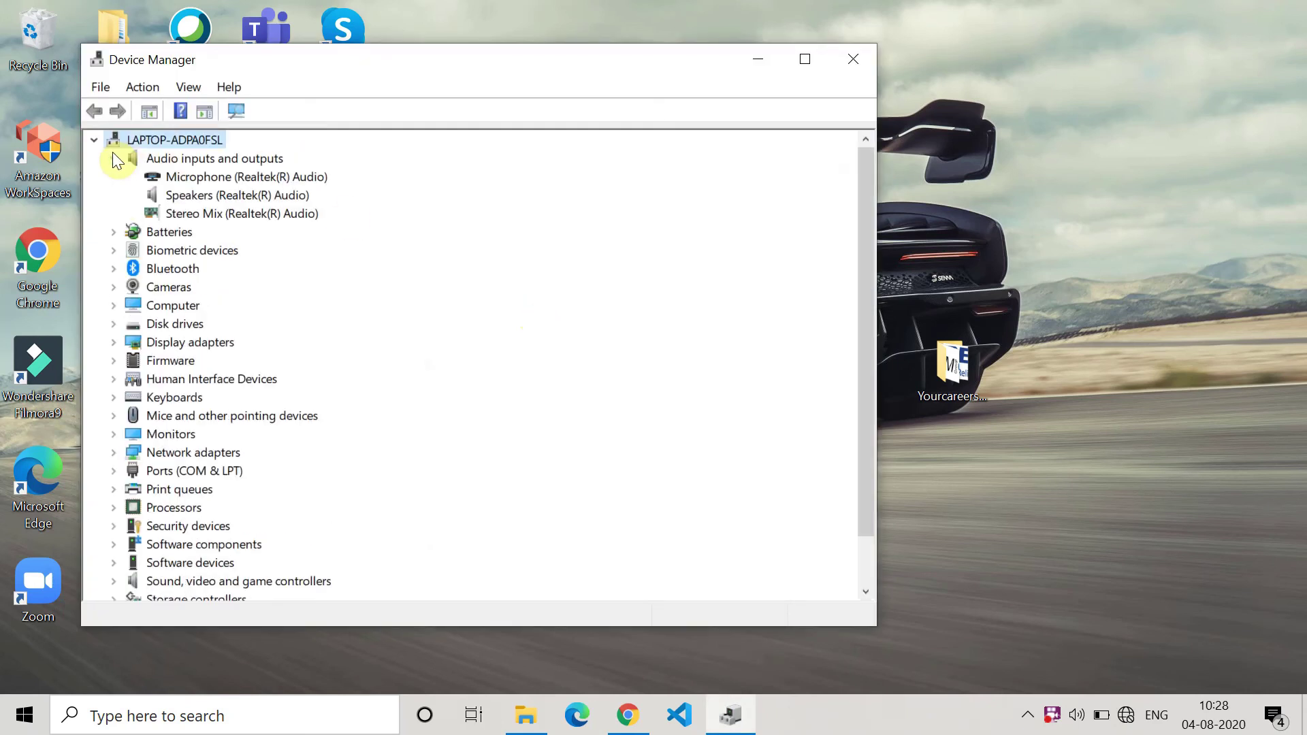
right_click(255, 191)
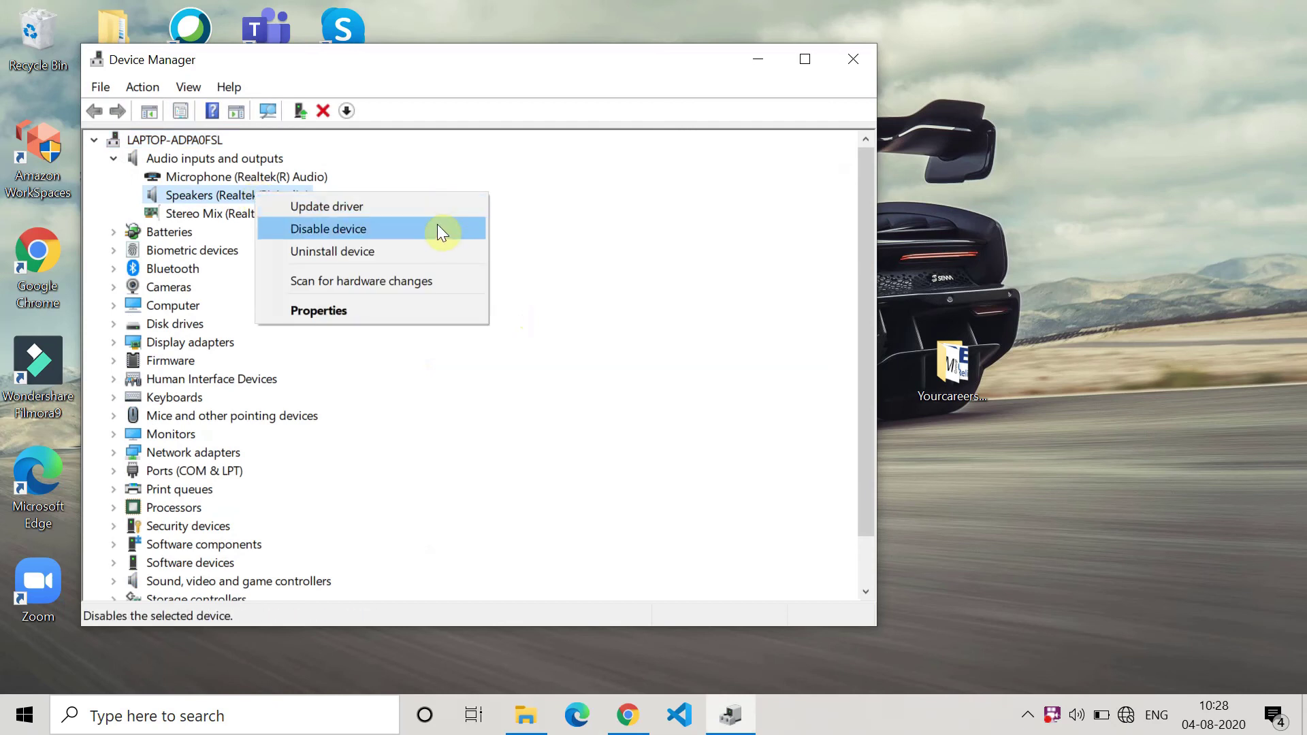
left_click(430, 209)
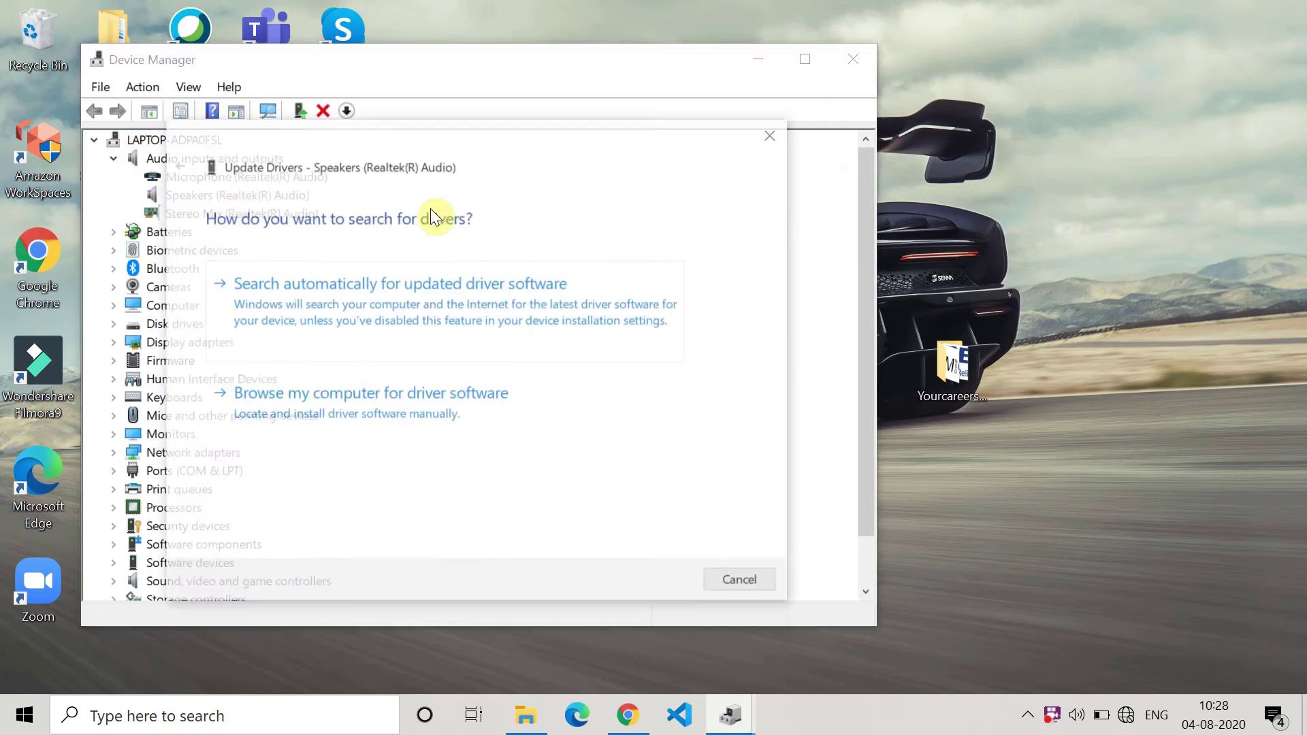
left_click(462, 323)
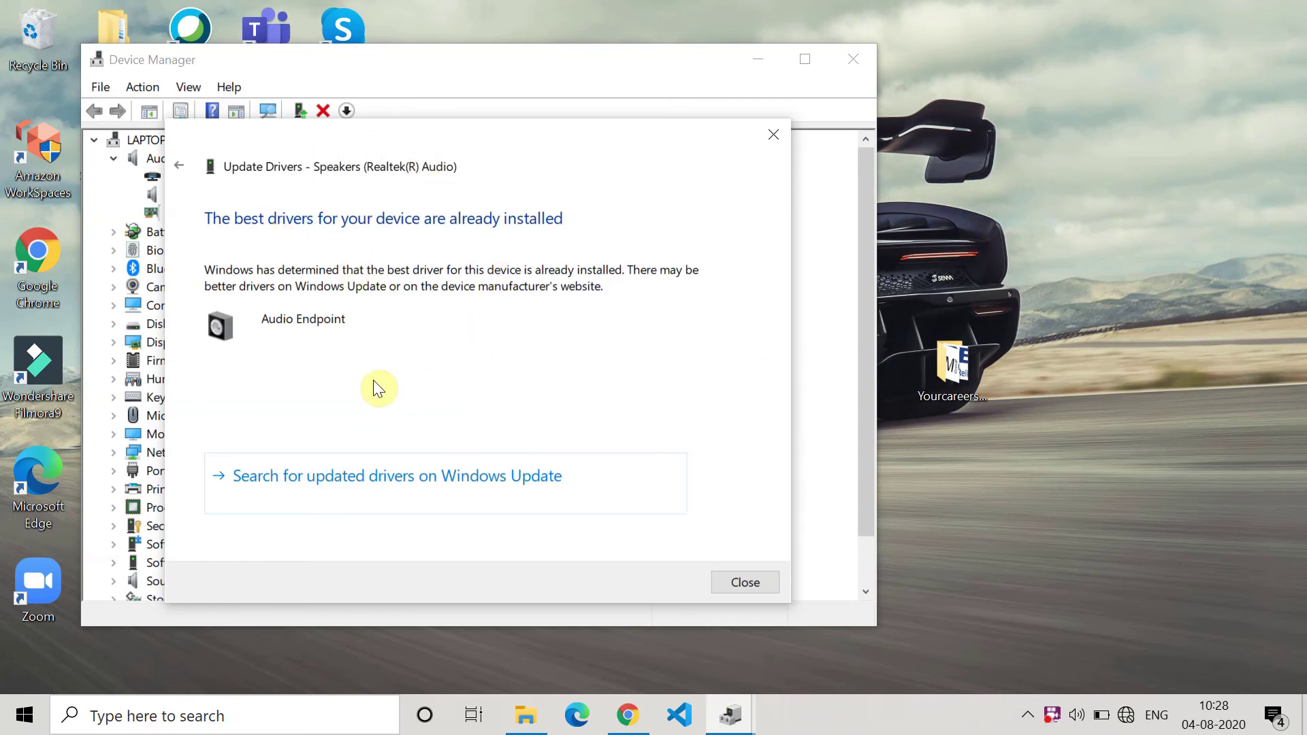
left_click(749, 585)
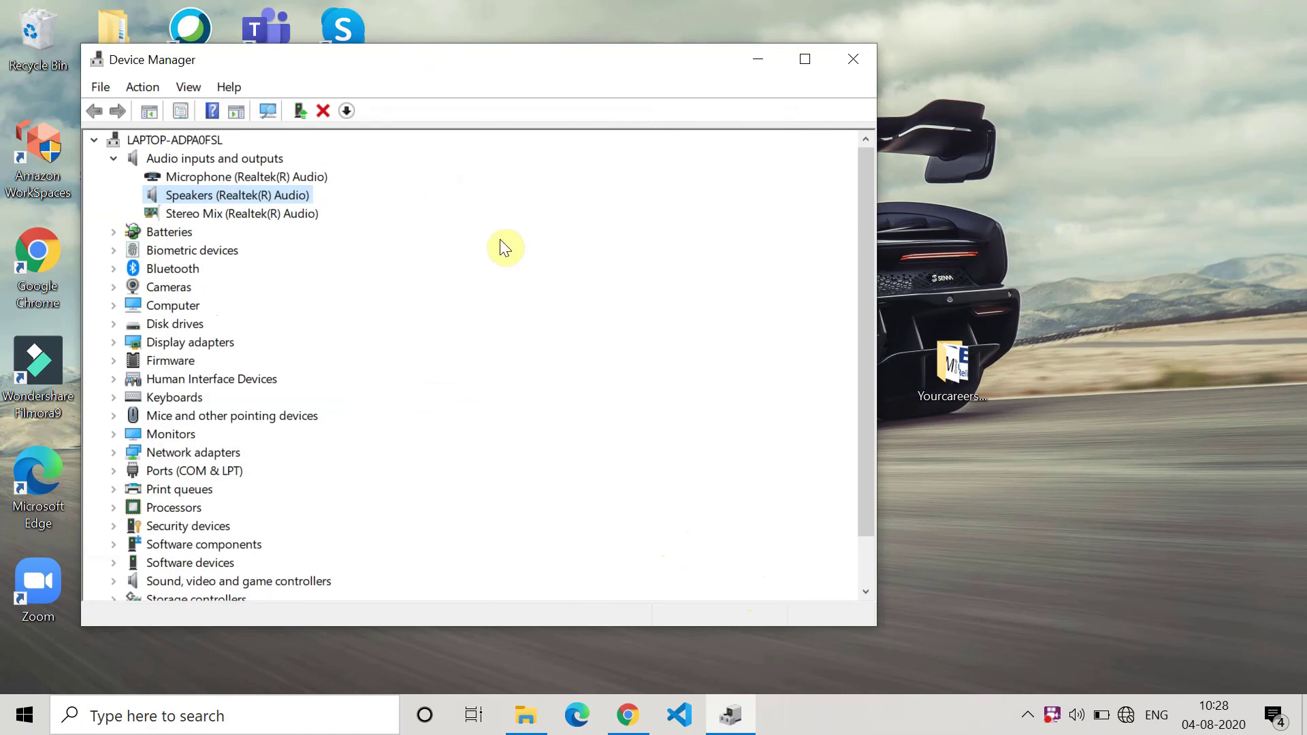
Bring up the uninstall confirmation for the Speakers (Realtek(R) Audio) device, and return to the desktop.
right_click(297, 198)
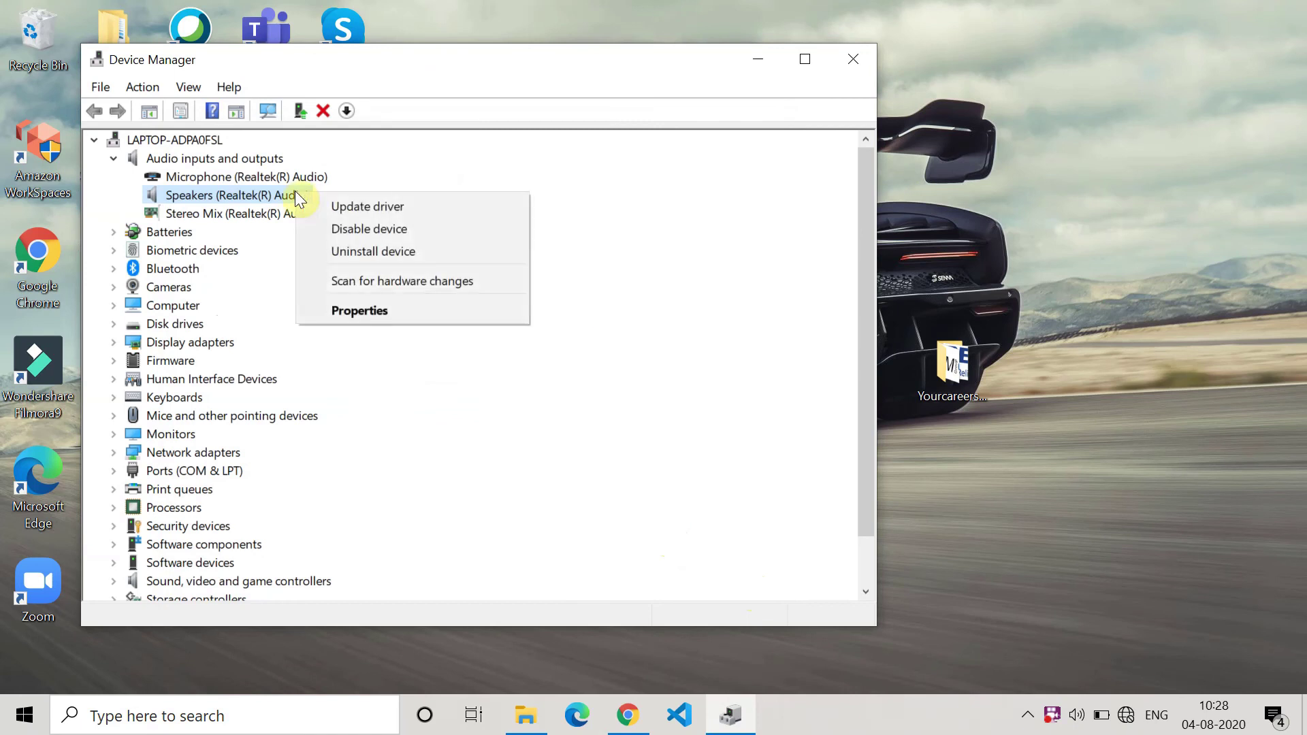
left_click(412, 250)
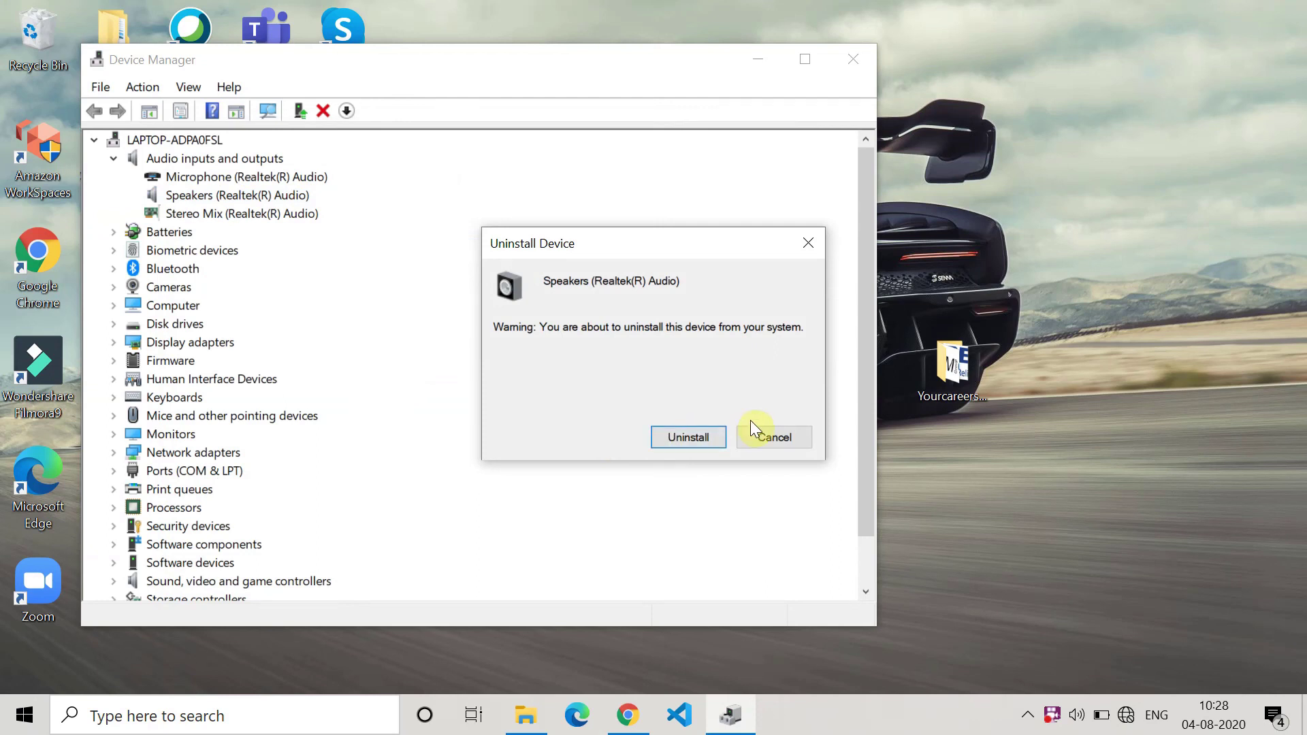
key("super+d")
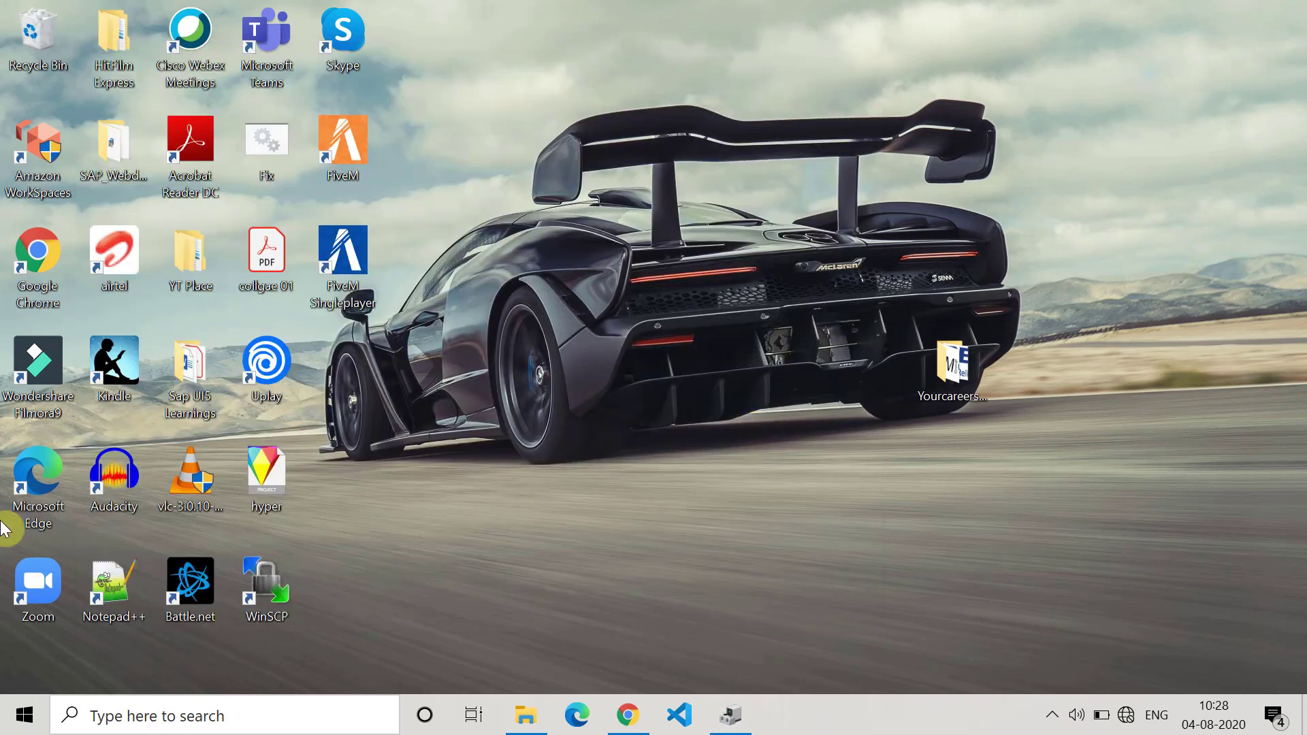
Show the computer's power options, which include Restart.
left_click(21, 712)
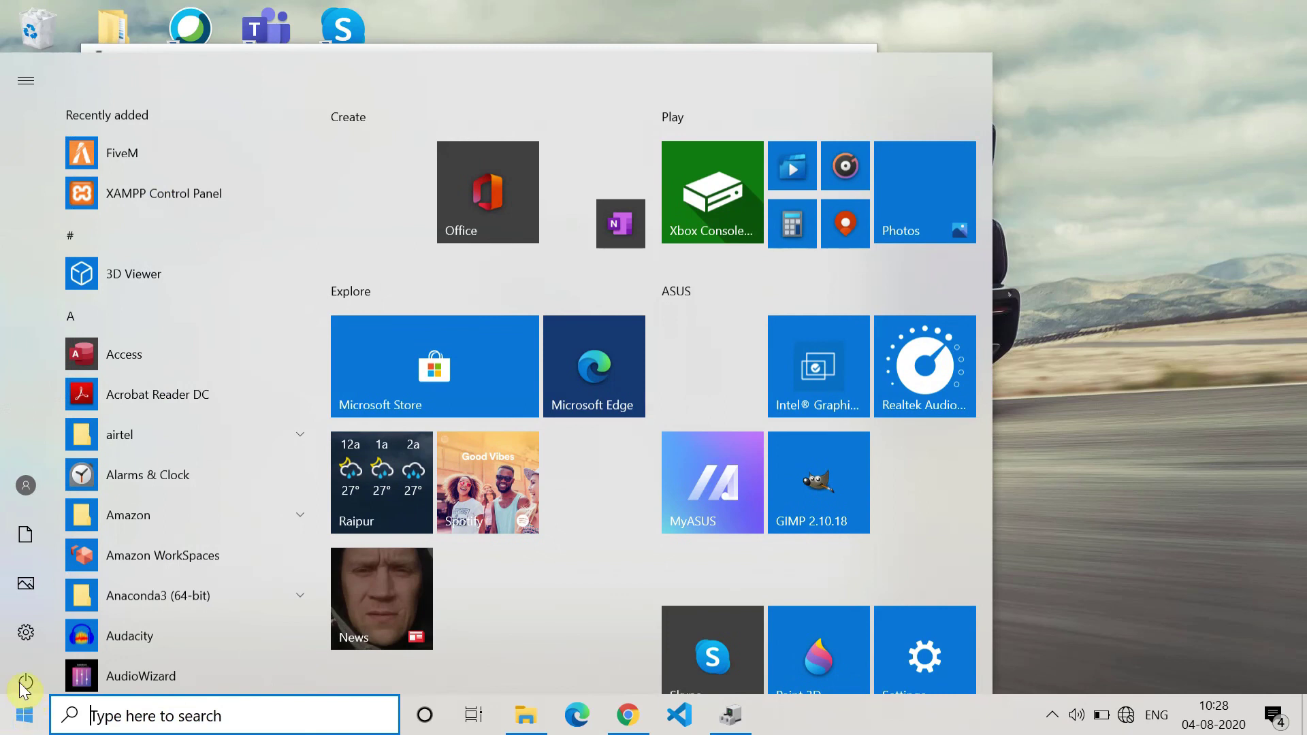
left_click(87, 674)
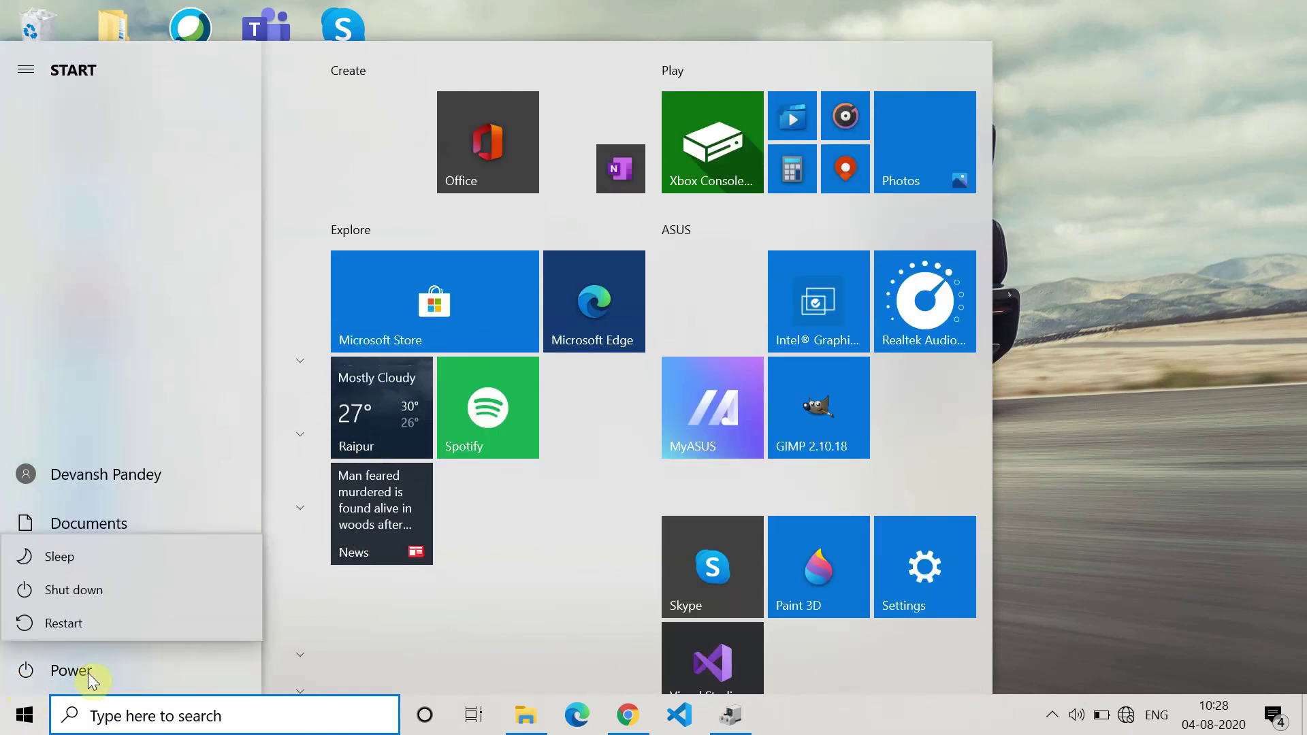